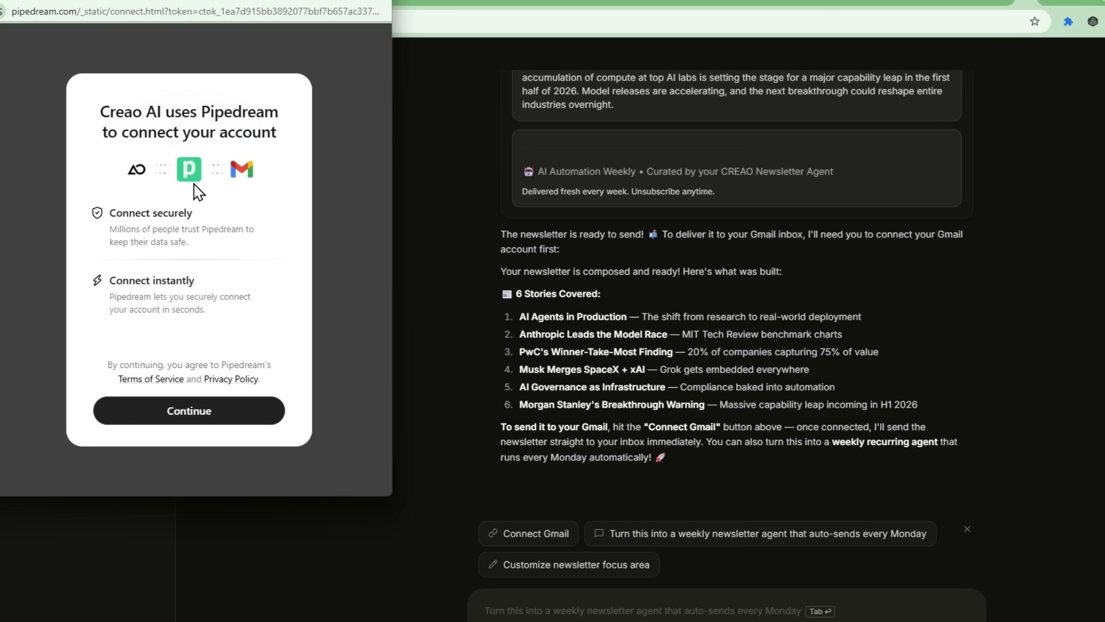
Step: Authorise Gmail in the Pipedream popup so the agent delivers the AI Automation Weekly newsletter
left_click(191, 411)
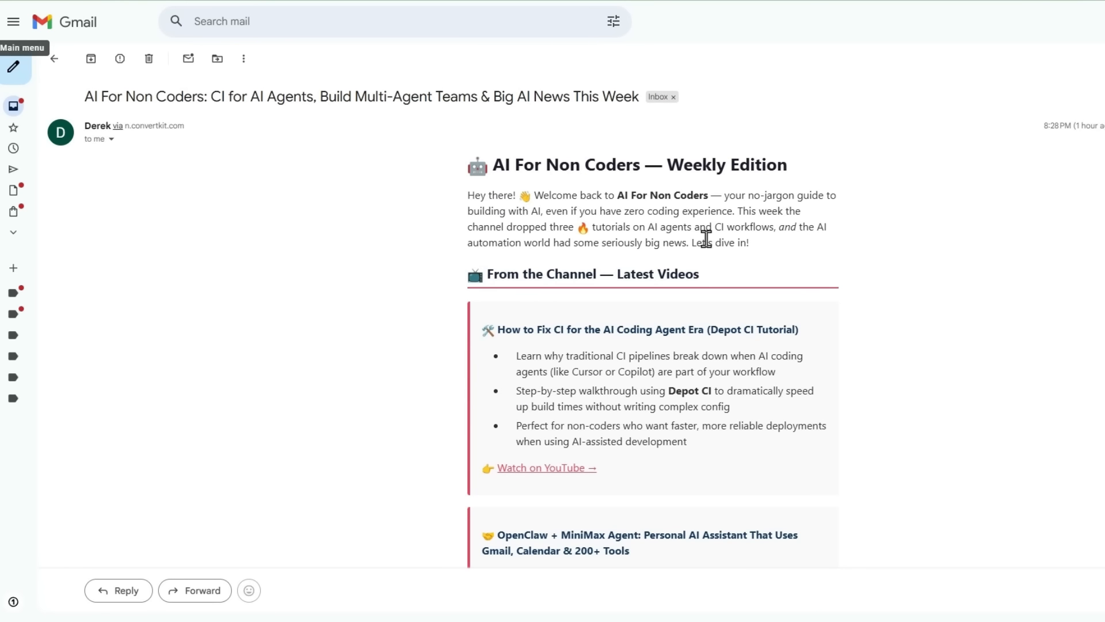
scroll(706, 237, "down", 3)
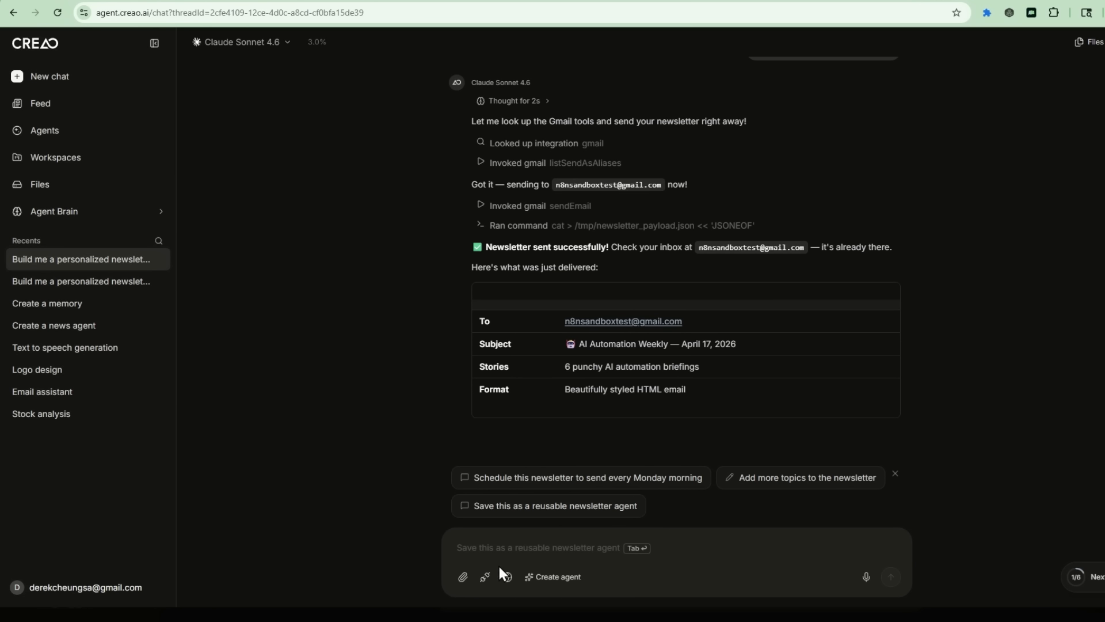
Step: Save the newsletter workflow as the reusable 'AI Automation Newsletter' agent and view the Agents list
left_click(604, 509)
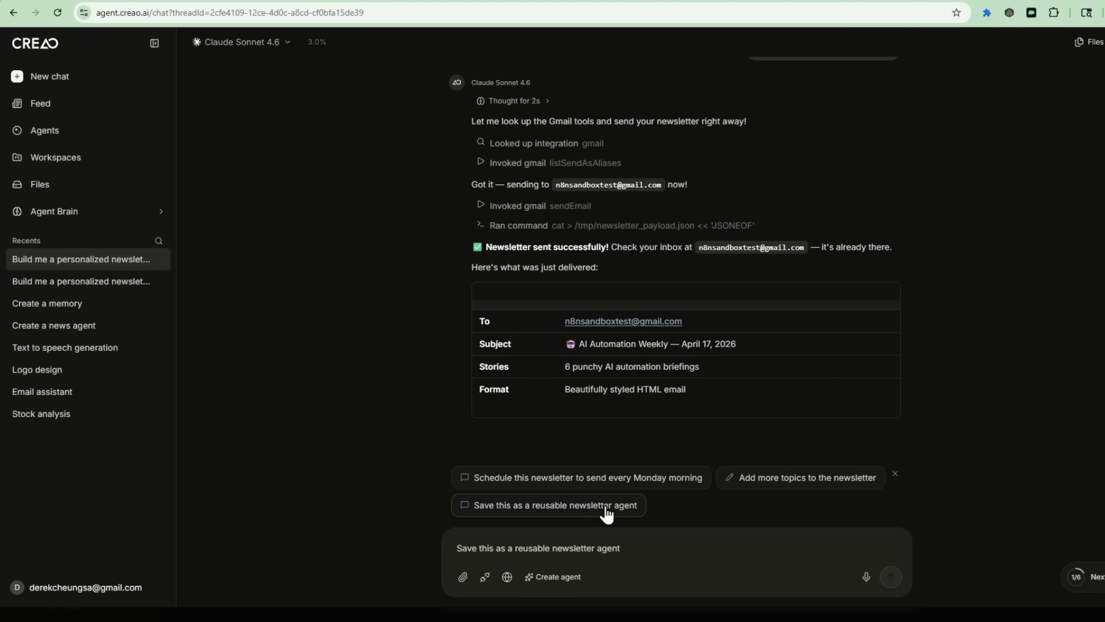
left_click(891, 577)
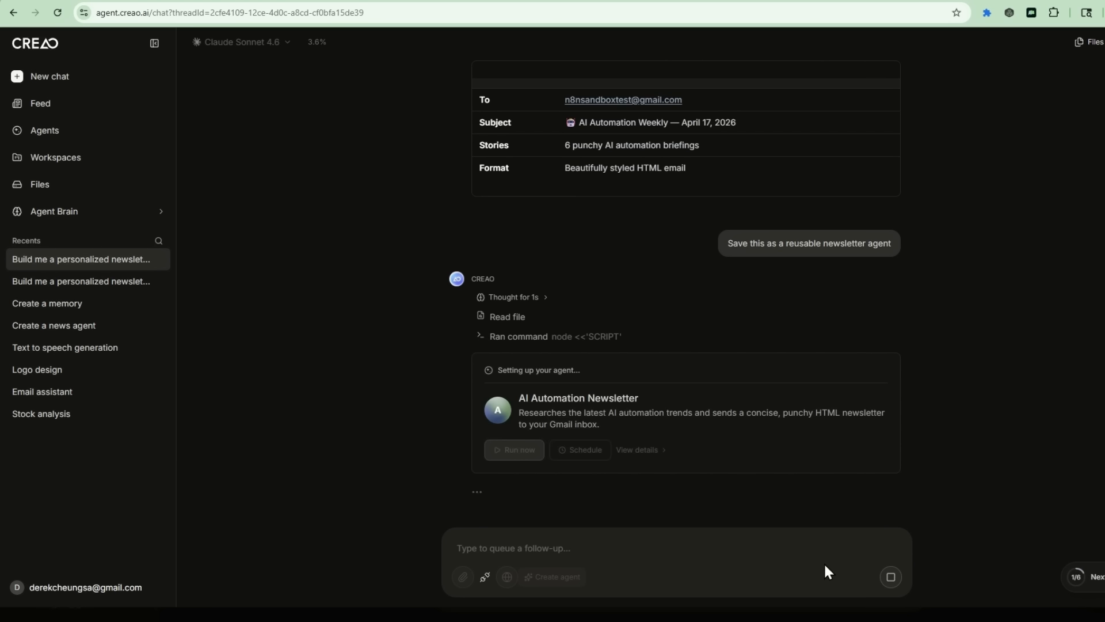
left_click(32, 133)
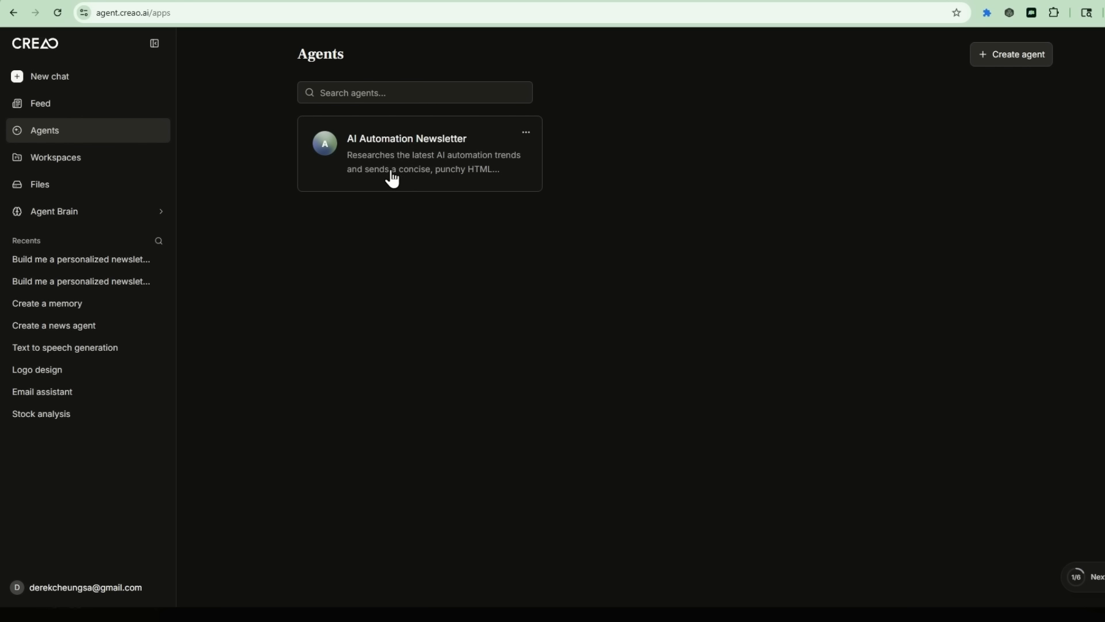
Step: Start a schedule for the AI Automation Newsletter agent: weekly, hour 07, timezone America/New York
left_click(388, 178)
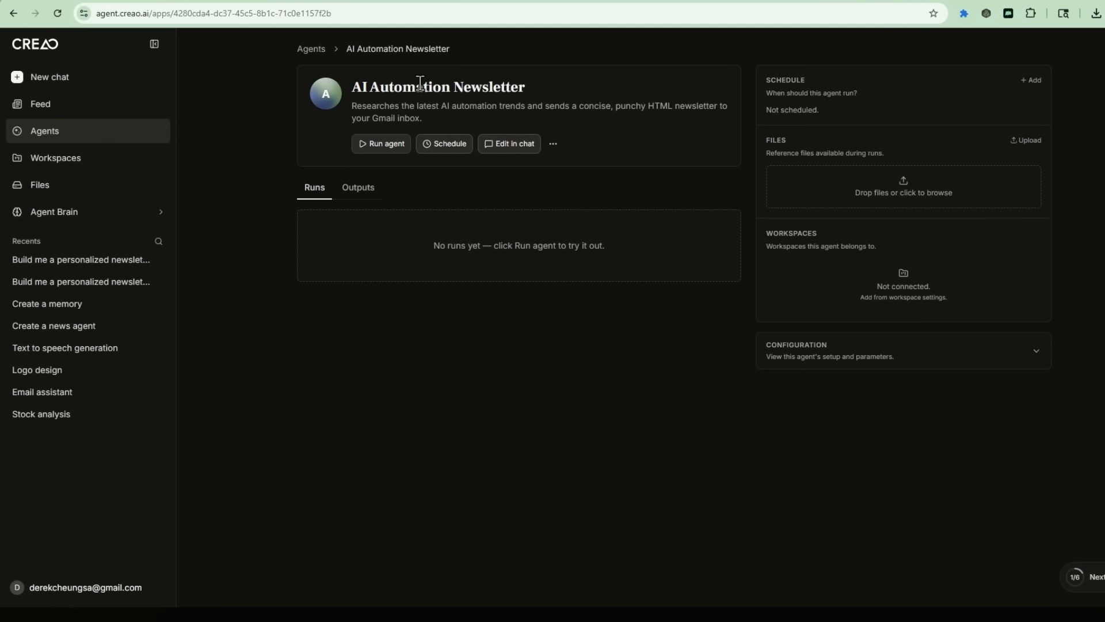
left_click(440, 151)
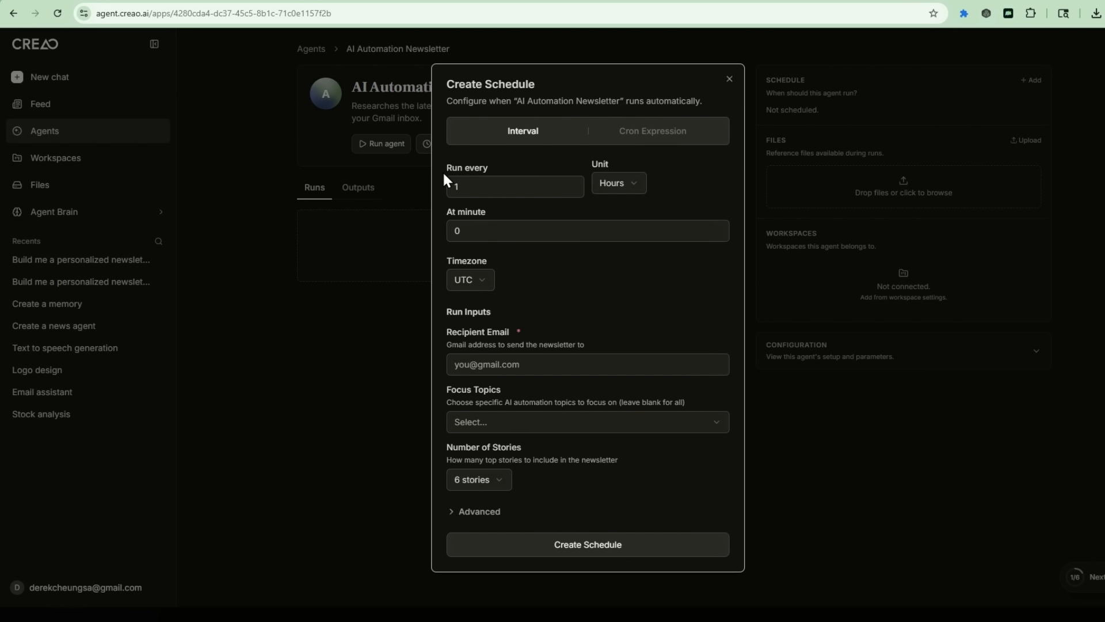
left_click(619, 183)
left_click(631, 219)
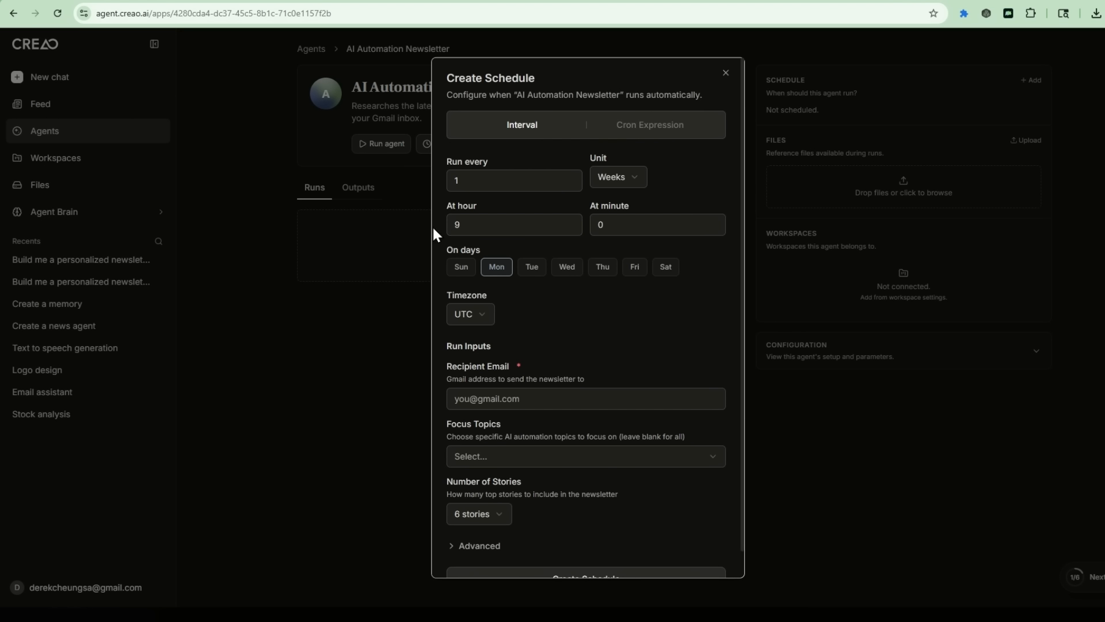
left_click(447, 224)
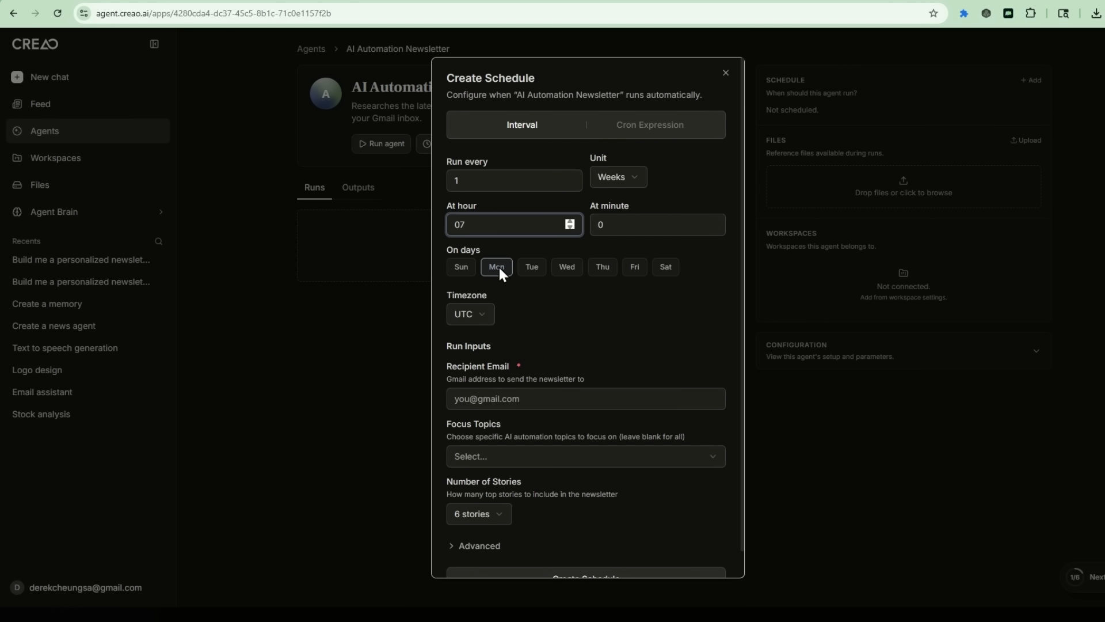
left_click(489, 312)
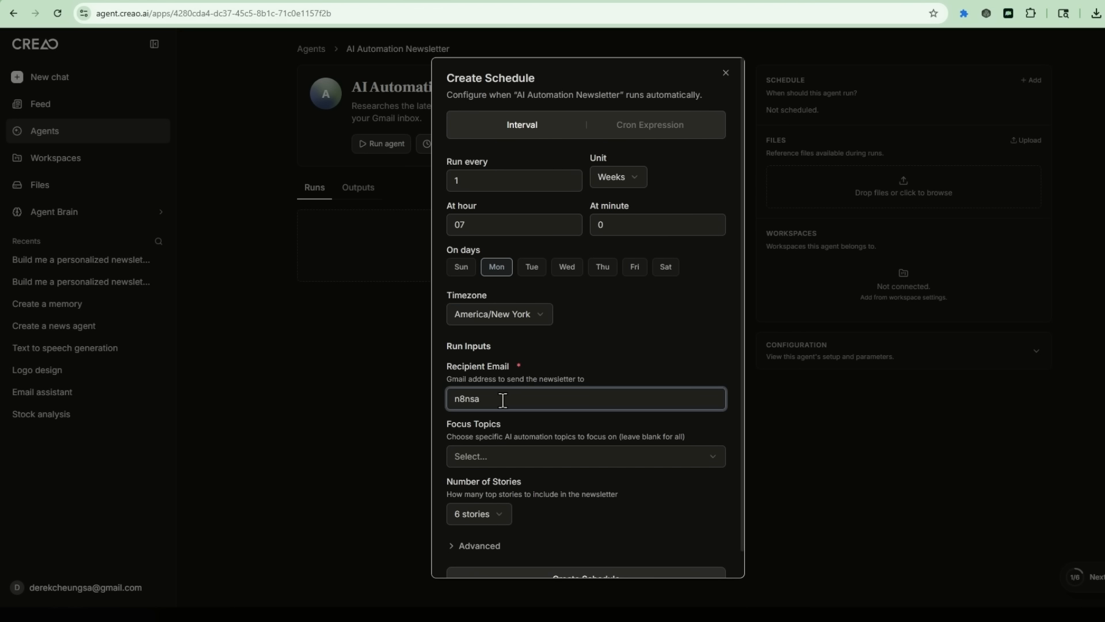
Step: Enter the recipient Gmail address, choose 4 stories, and create the schedule
key("BackSpace")
key("BackSpace")
key("BackSpace")
key("BackSpace")
key("BackSpace")
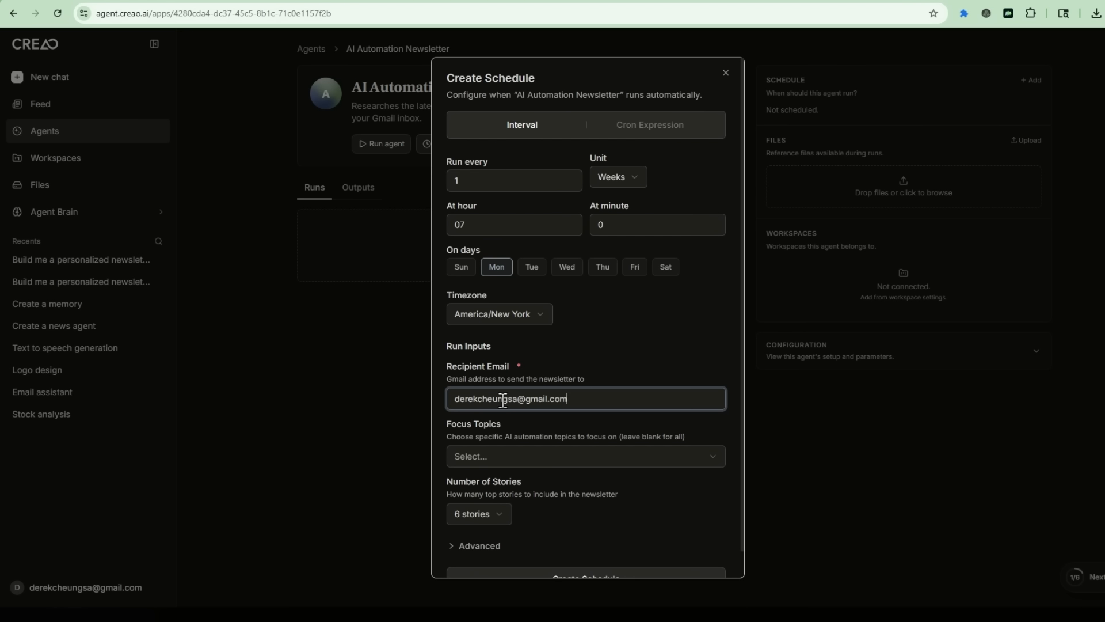
left_click(641, 458)
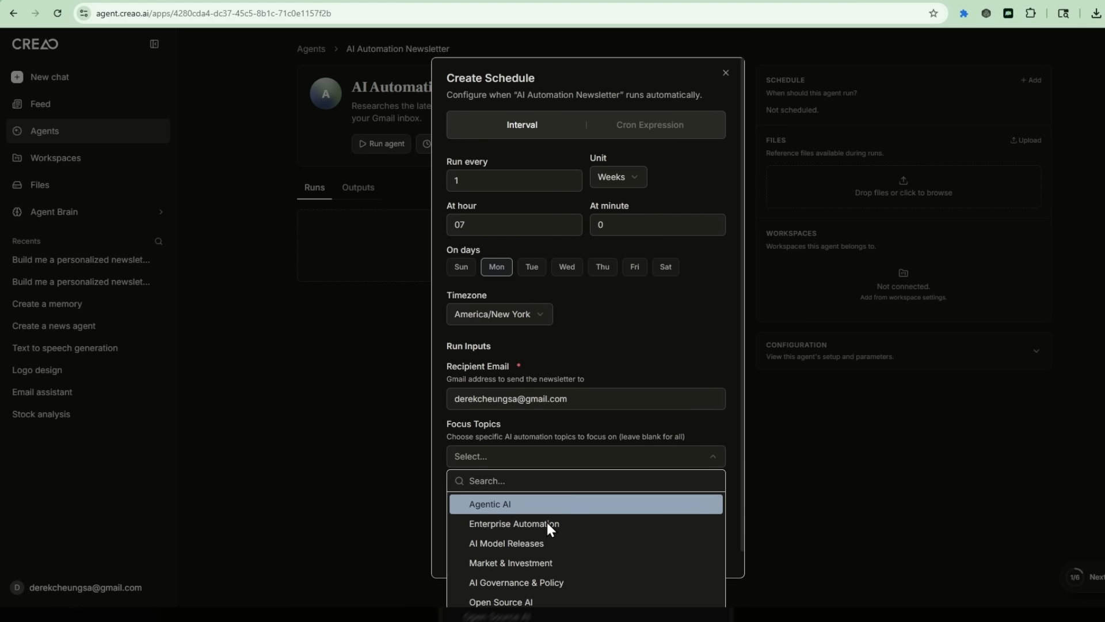
left_click(543, 506)
scroll(568, 391, "down", 1)
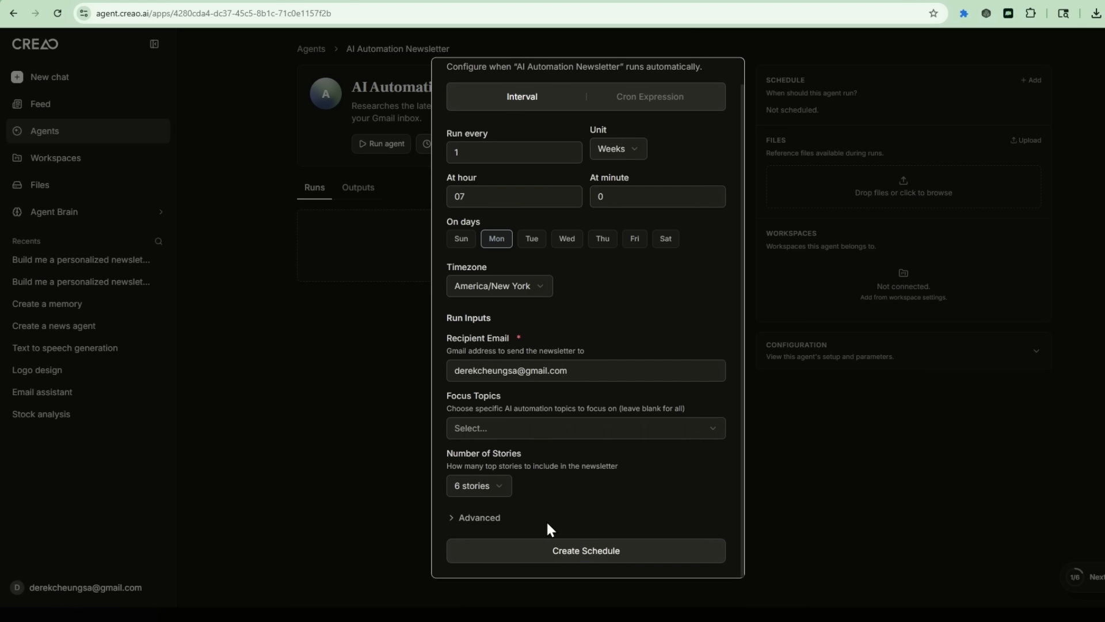
left_click(504, 485)
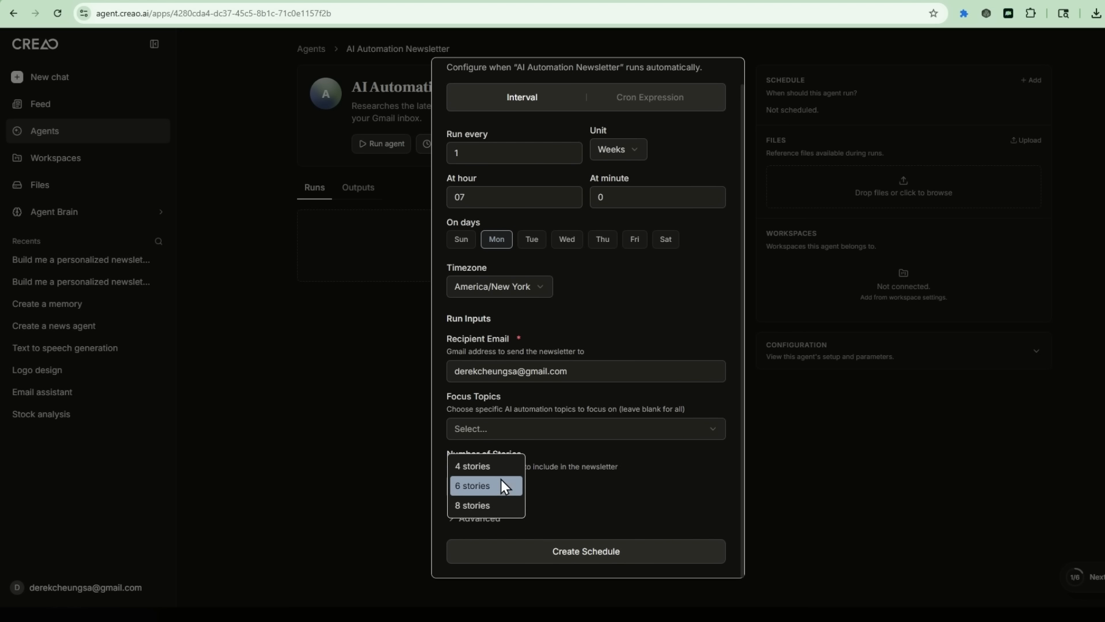
left_click(500, 467)
left_click(635, 546)
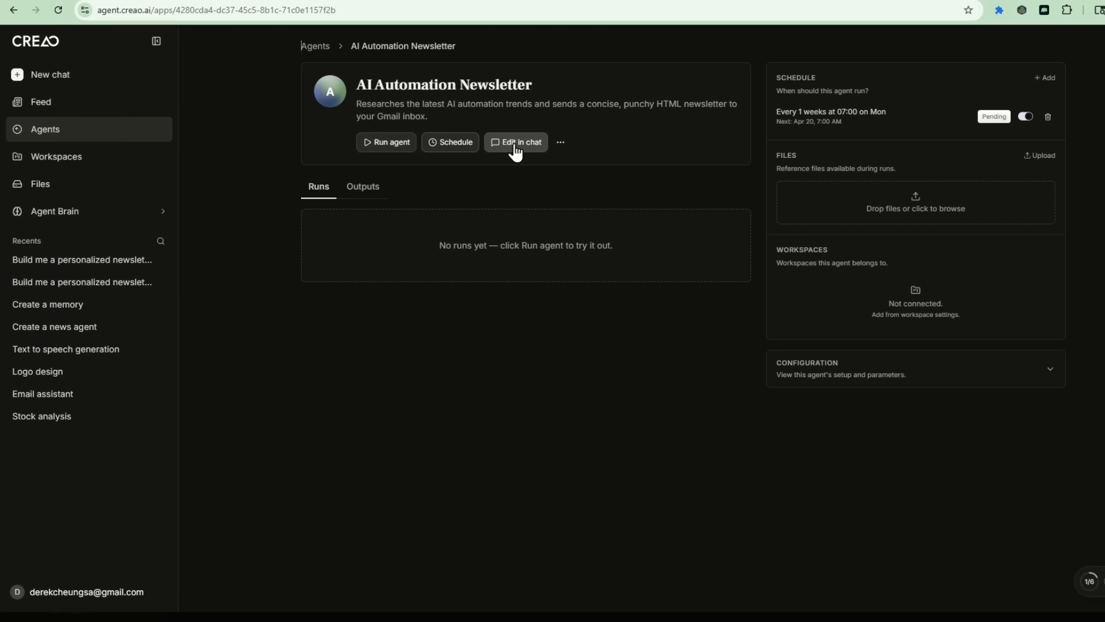
Step: Ask the agent in chat to add summaries of a favourite YouTube channel's three latest videos
left_click(515, 148)
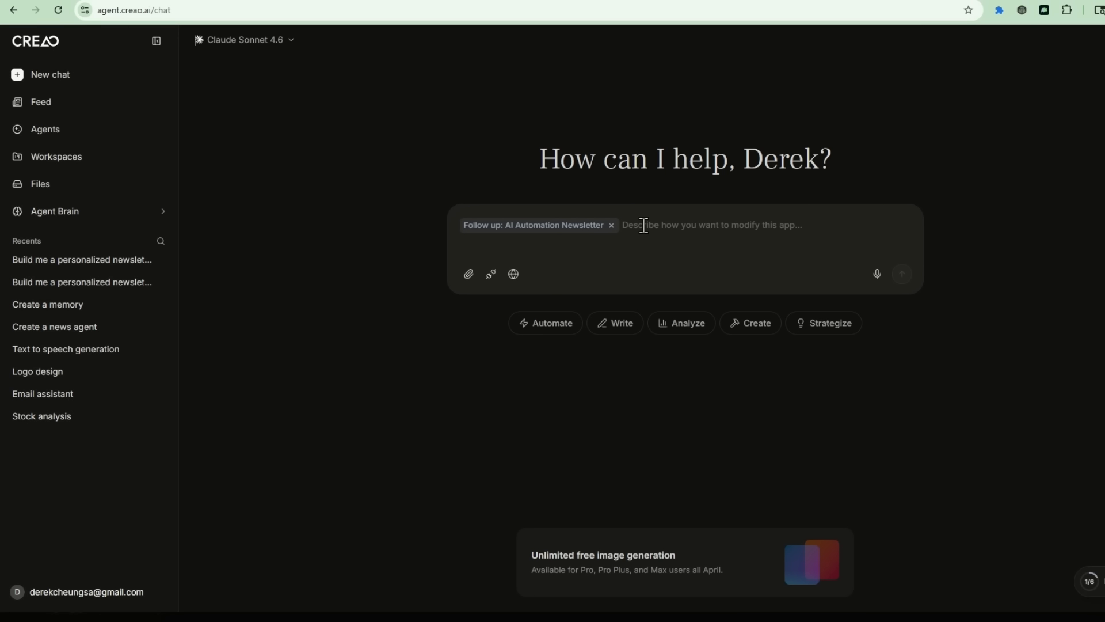
type("I want to update this automation. Add my favorite YouTube channel, youtube.com/@derekcheungsa — pull the latest three videos from and include summaries in the newsletter alongside the AI trend research.")
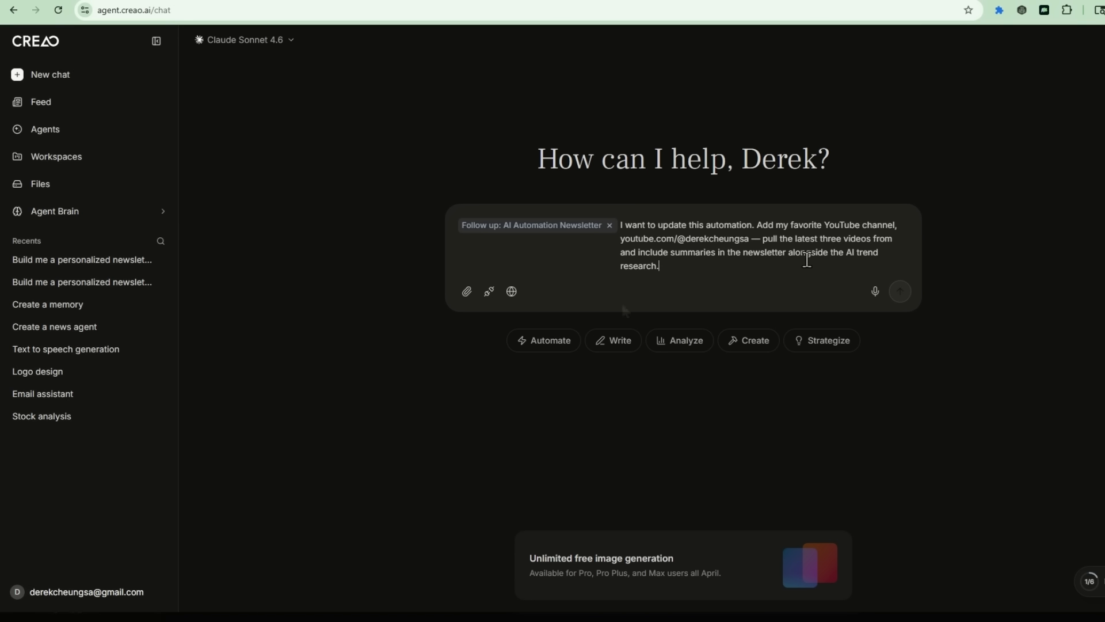
left_click(900, 291)
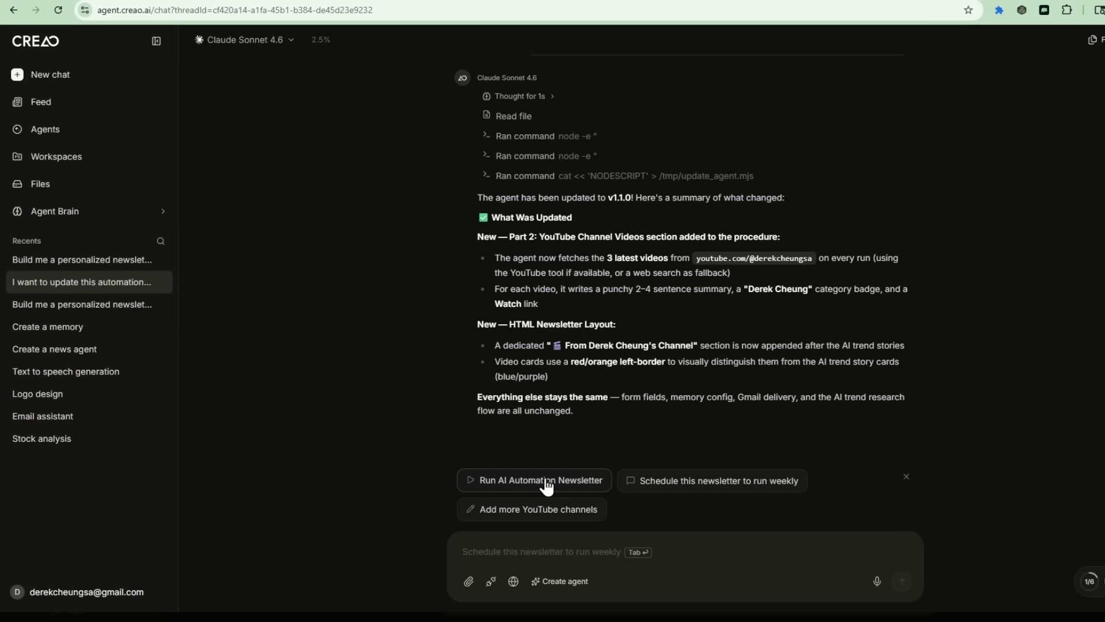
Step: Run the agent with 4 stories focused on Agentic AI, sending it to the user's Gmail address
left_click(516, 486)
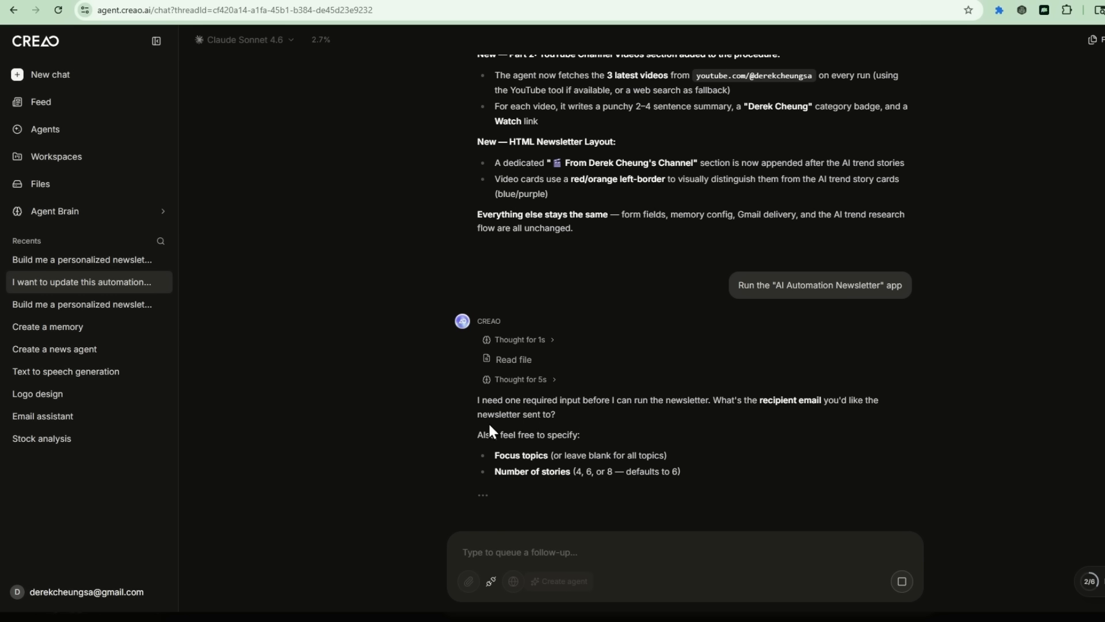
left_click(517, 311)
left_click(492, 362)
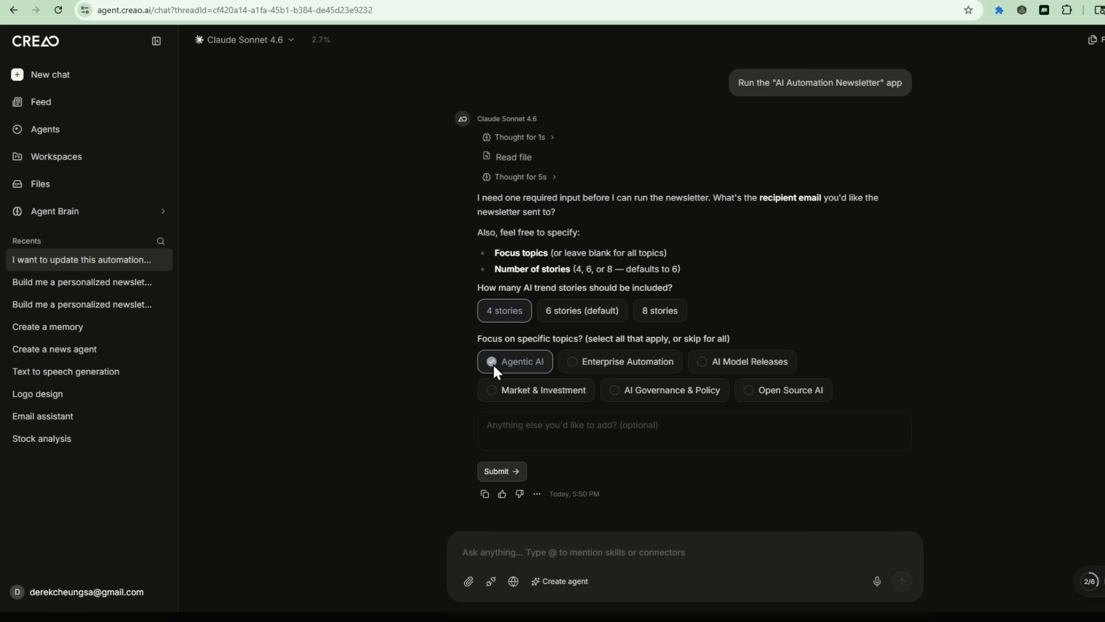
left_click(502, 470)
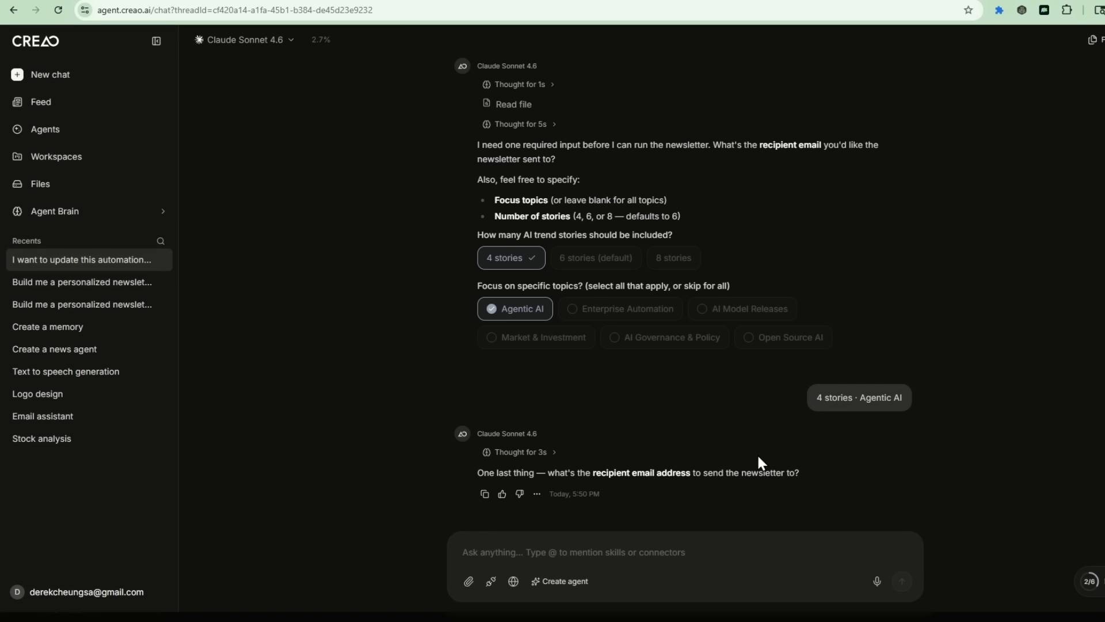
left_click(549, 552)
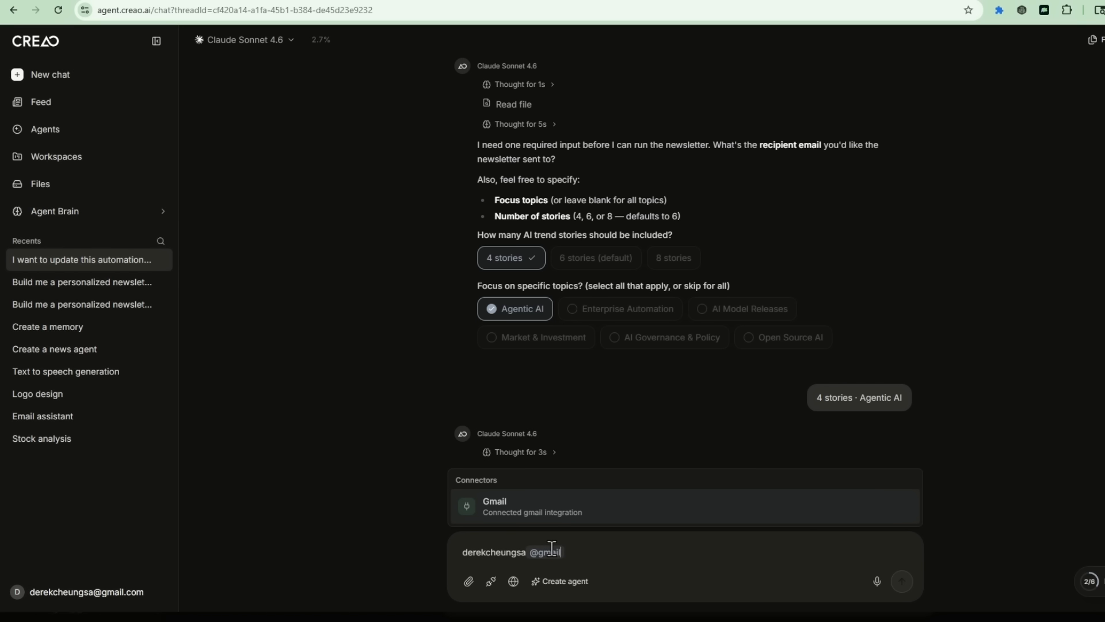
key("Return")
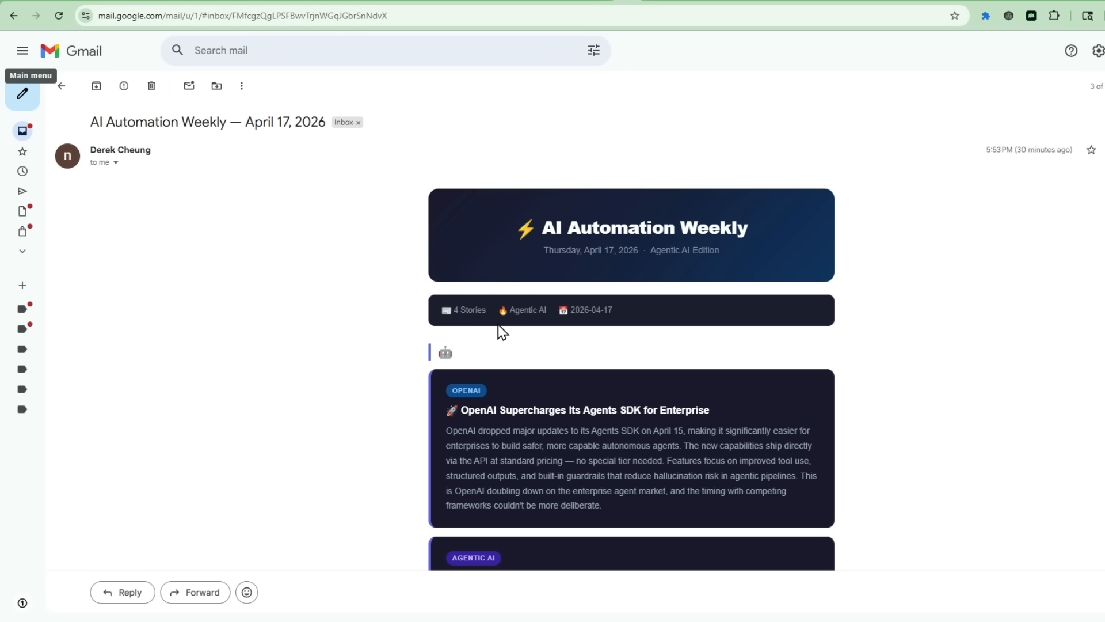
Step: Scroll through the delivered newsletter and video cards, then reopen the AI Automation Newsletter agent in CREAO
scroll(466, 371, "down", 3)
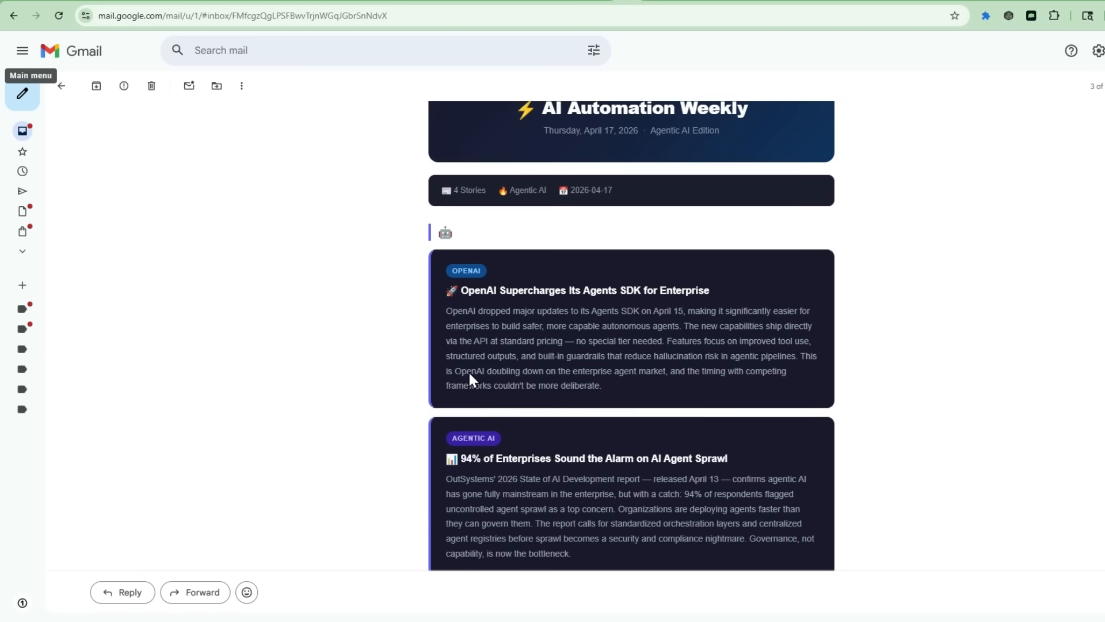
scroll(524, 219, "down", 9)
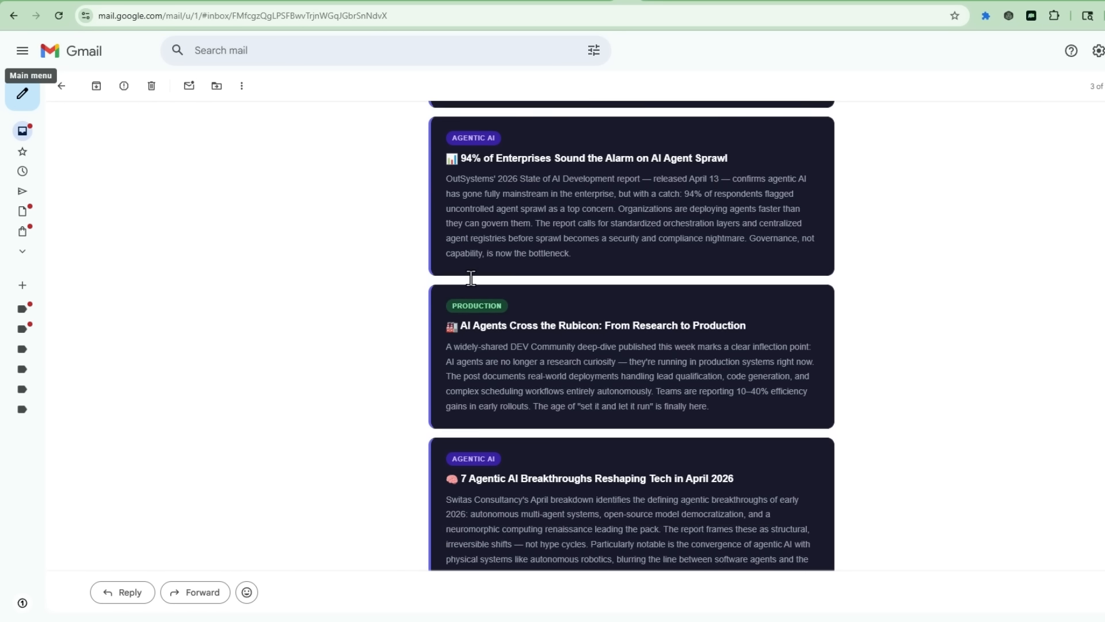
scroll(521, 349, "down", 3)
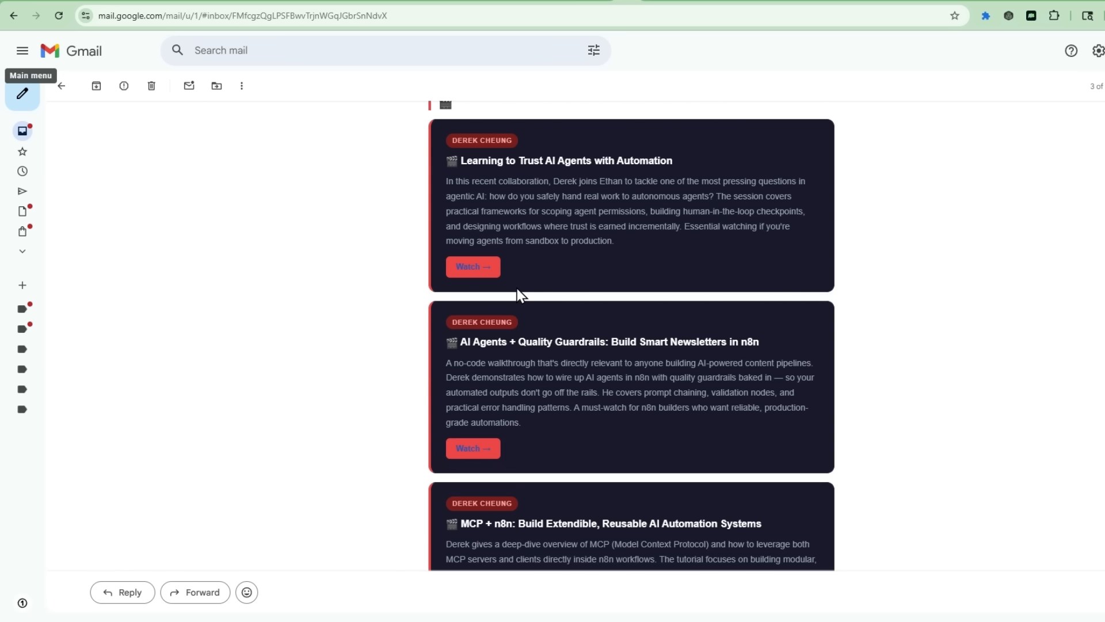
scroll(565, 270, "down", 3)
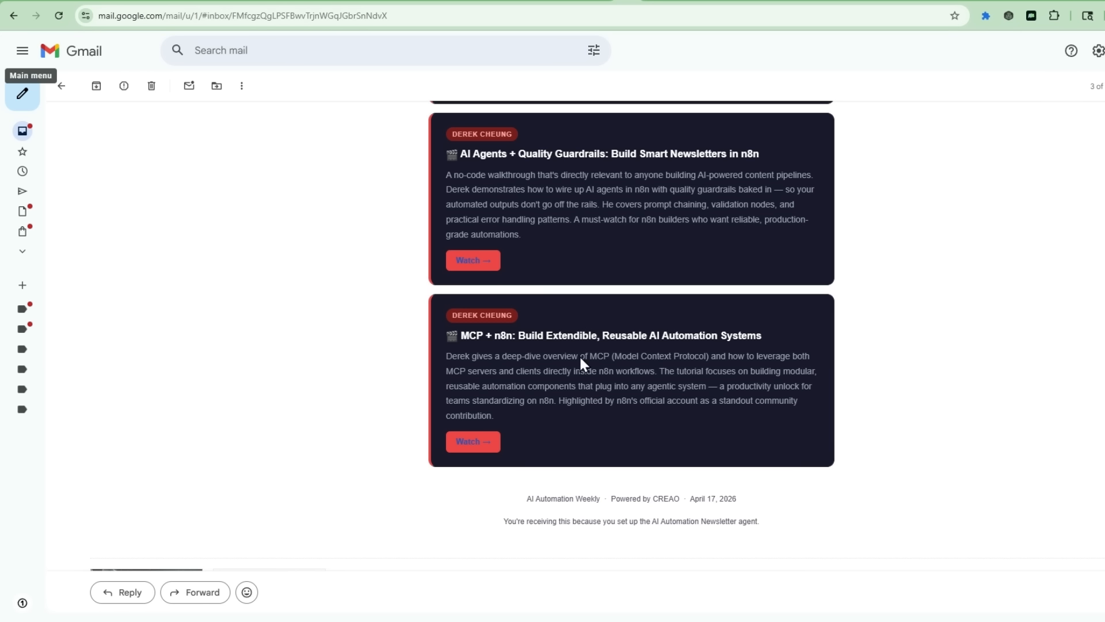
scroll(569, 312, "up", 1)
scroll(569, 309, "down", 1)
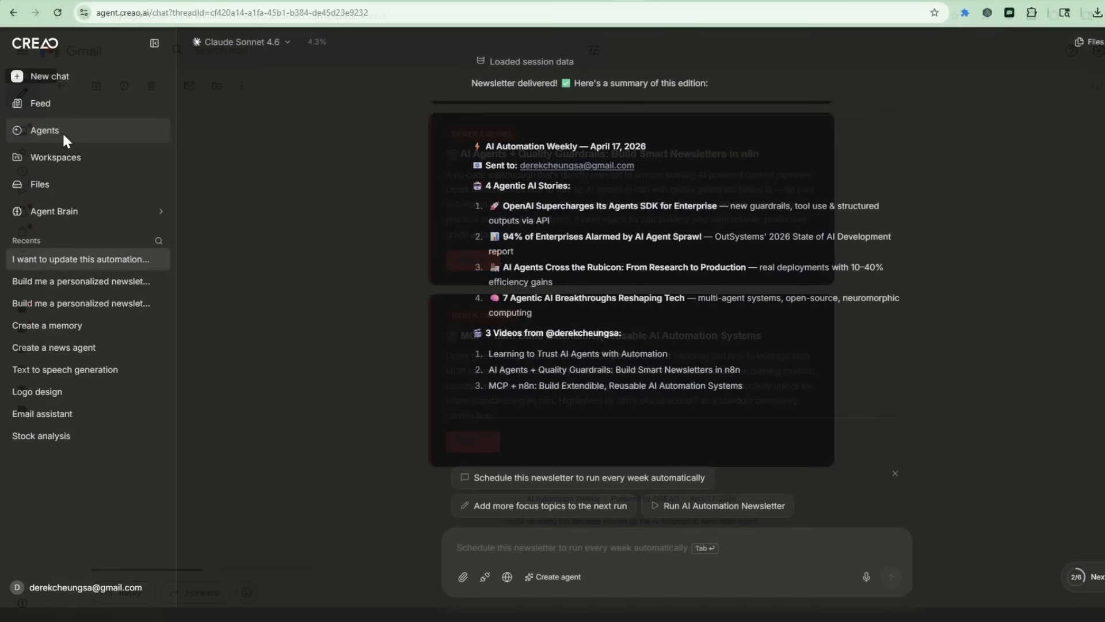
left_click(62, 131)
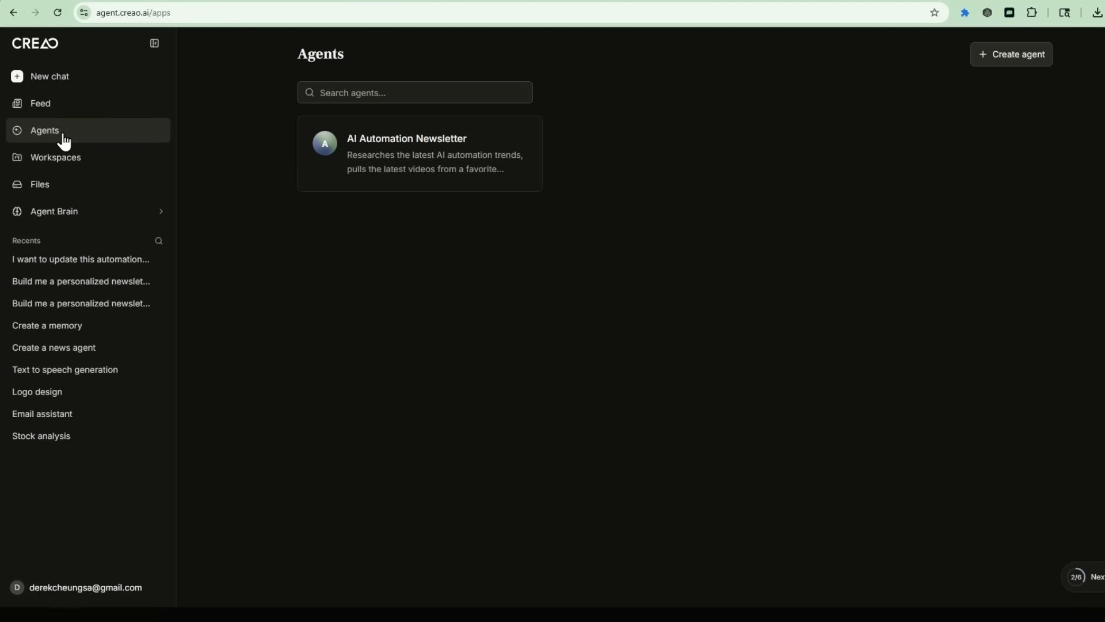
left_click(410, 162)
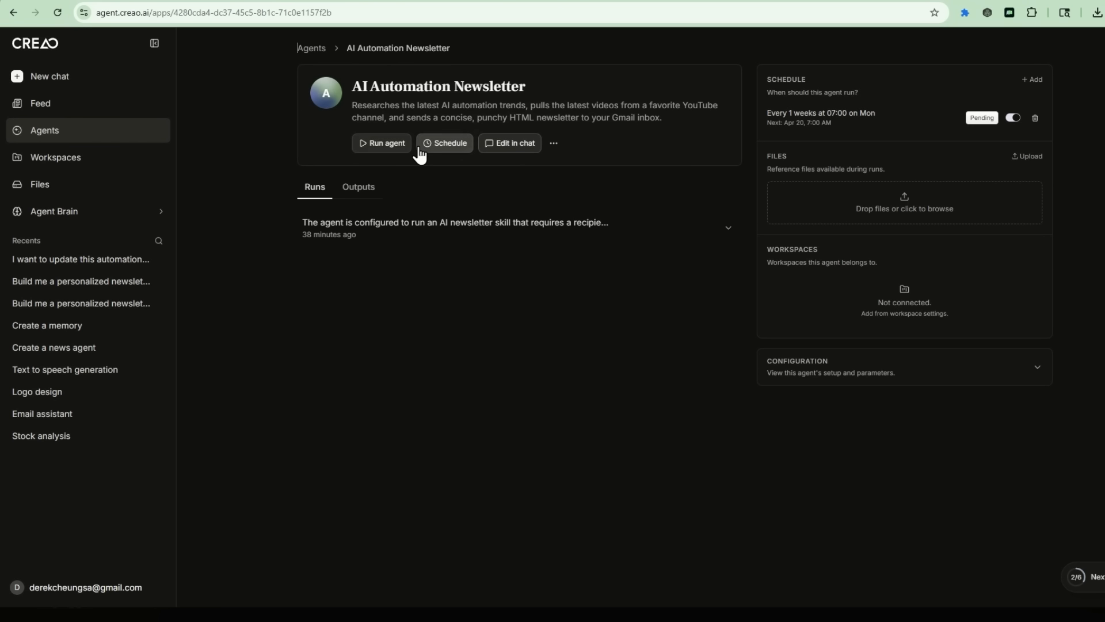
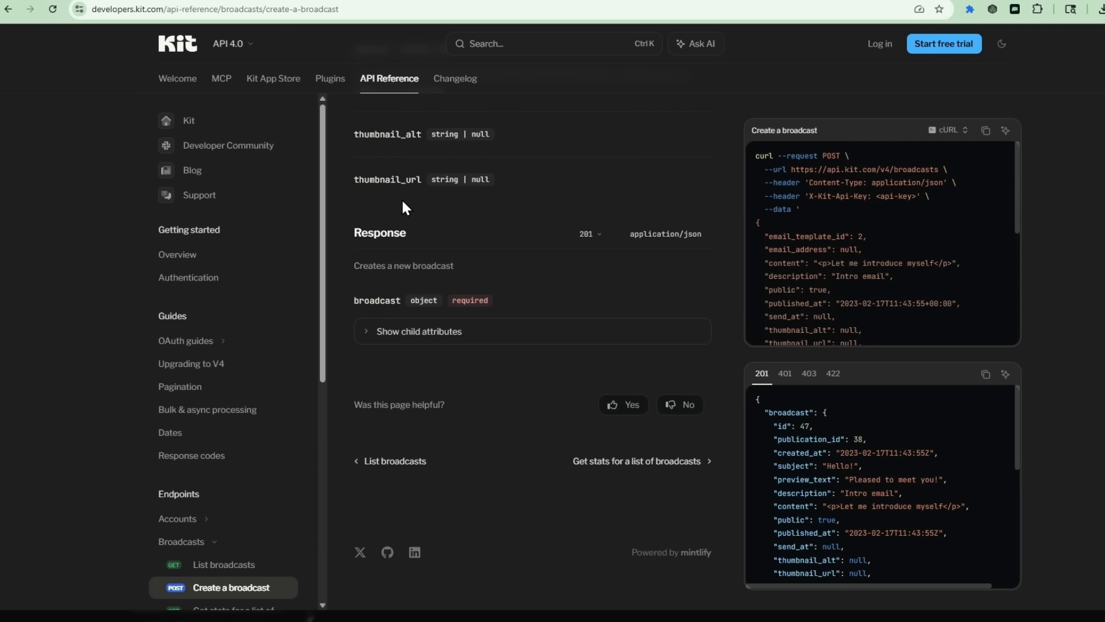
Step: Scroll back up the Kit API reference page for creating a broadcast
scroll(403, 205, "up", 15)
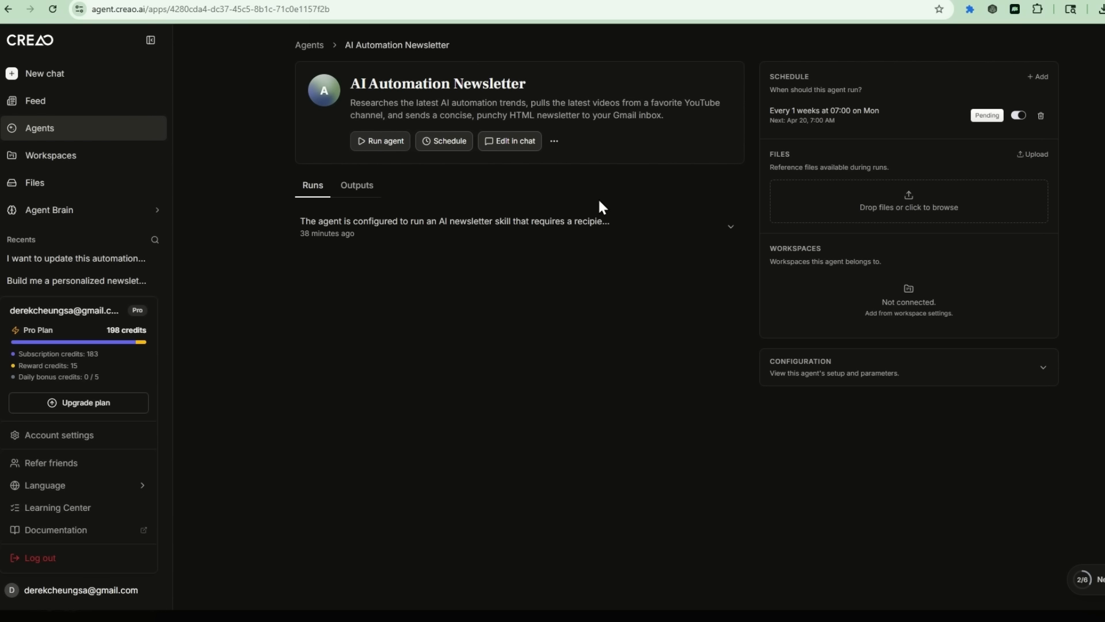
Step: Start a follow-up chat on the newsletter agent and paste the Gmail-to-Kit request with the docs link
left_click(504, 141)
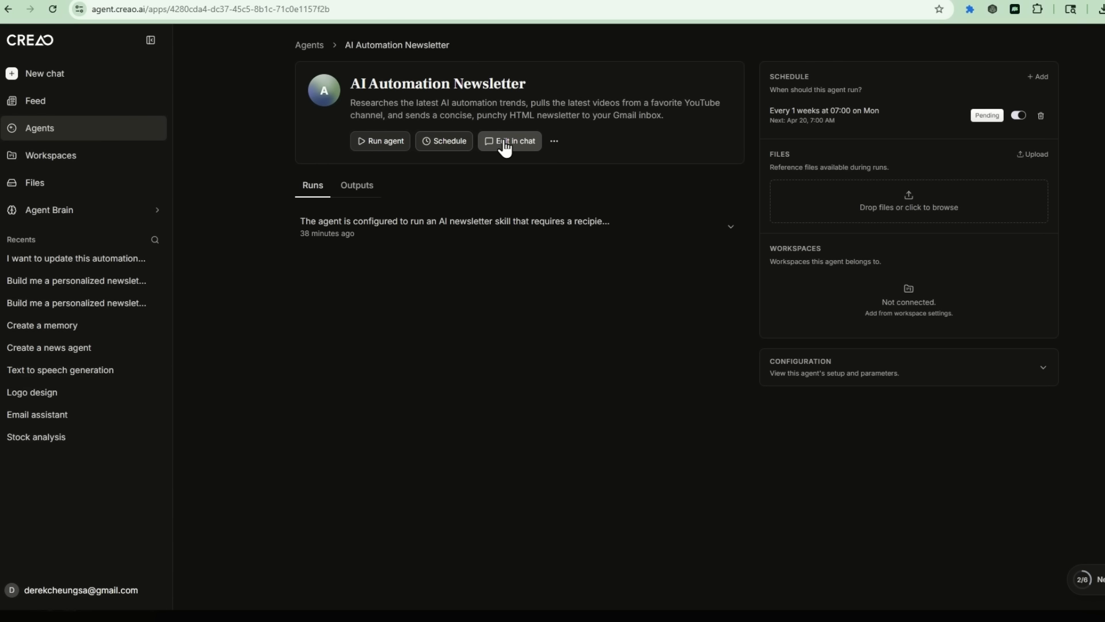
left_click(505, 143)
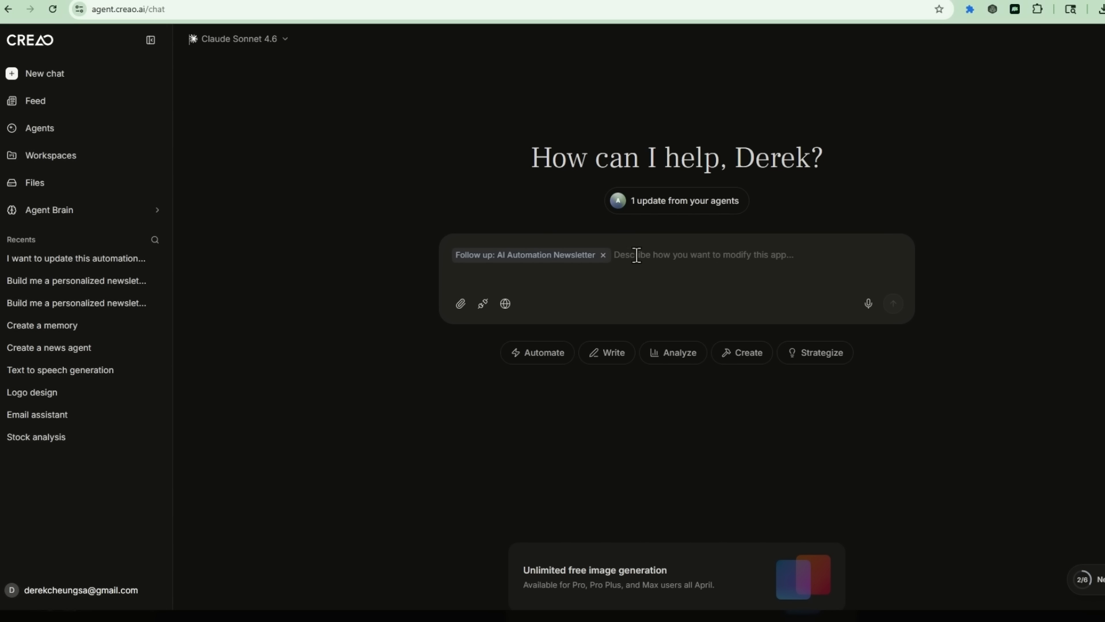
type("I want to switch from Gmail to Kit for sending the newsletter. Here's the API documentation for Kit's Create a Broadcast endpoint (https://developers.kit.com/api-reference/broadcasts/create-a-broadcast) . Please learn this API, integrate it, and save it as a reusable Skill. Then update my Agent to send the newsletter as a Kit broadcast draft instead of Gmail")
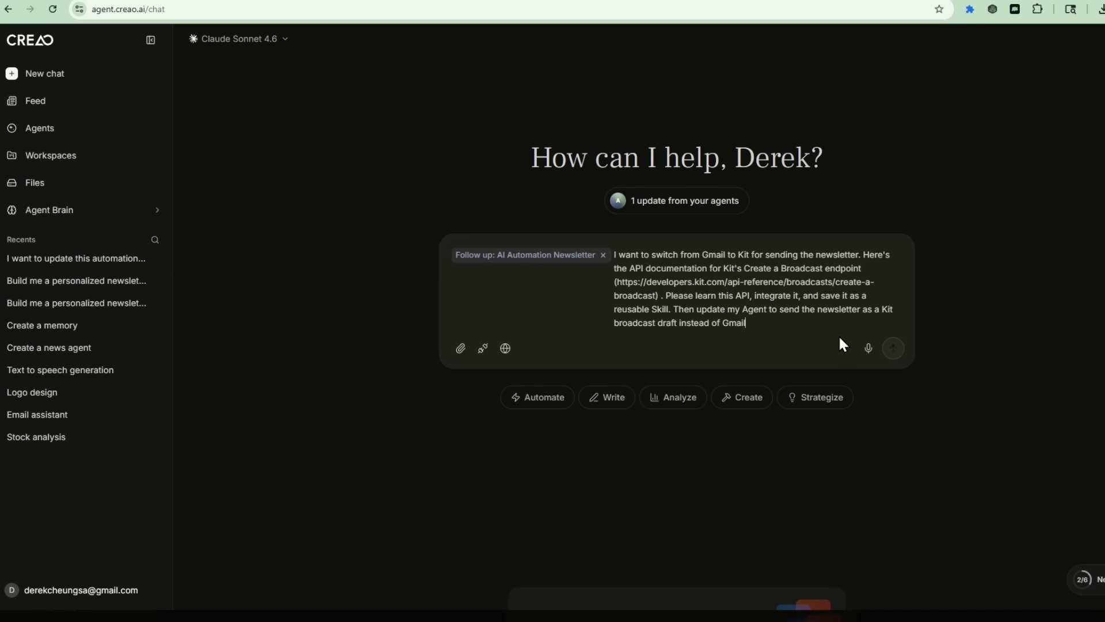
Step: Send the Kit request so the agent writes the kit-broadcast SKILL.md and updates itself to v1.2.0
left_click(892, 350)
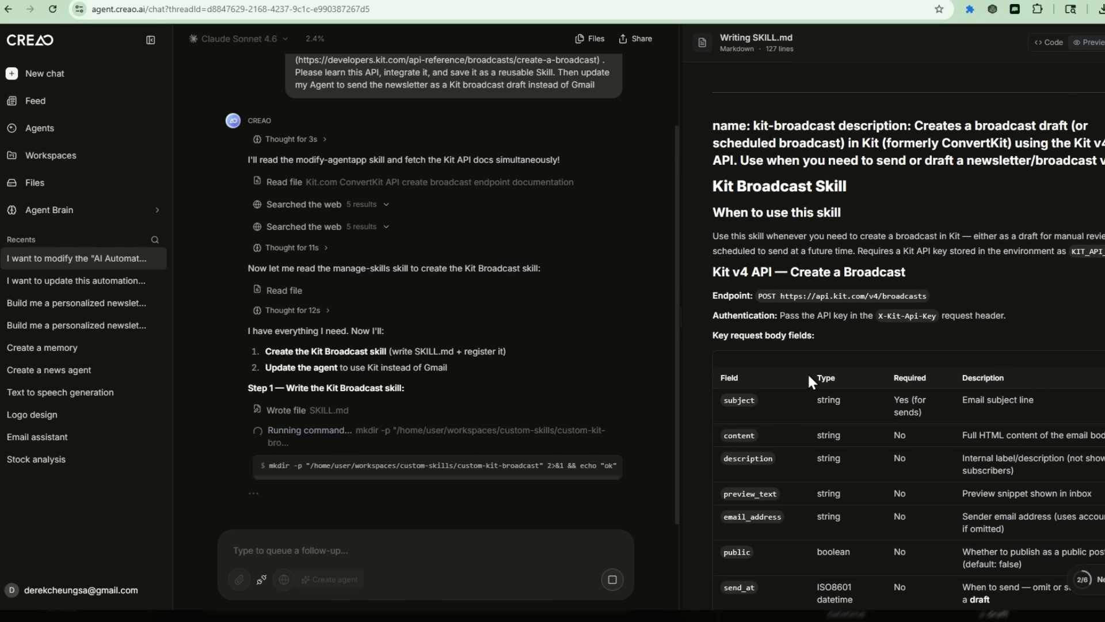
scroll(829, 218, "down", 15)
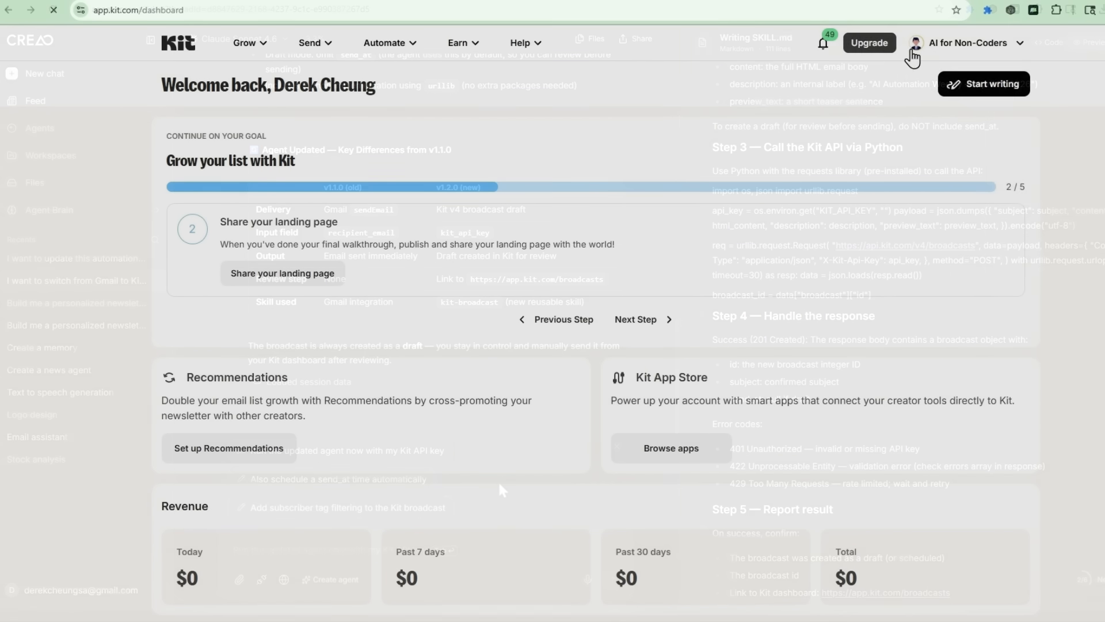
Step: Create and copy a V4 API key named 'kit' in Kit's Developer settings
left_click(915, 49)
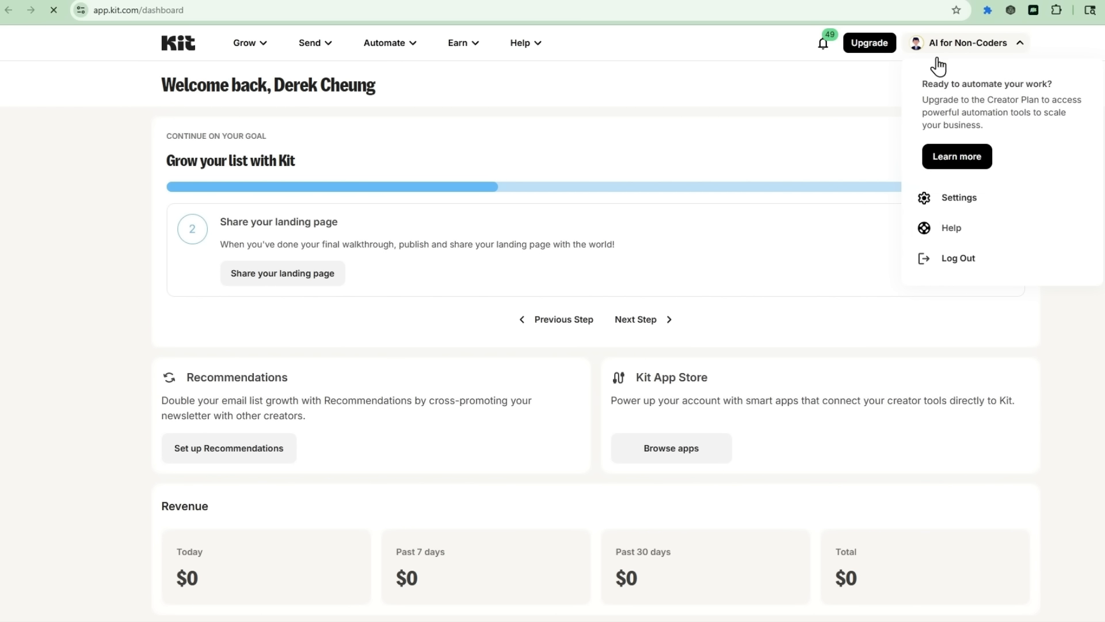
left_click(957, 201)
scroll(284, 469, "down", 4)
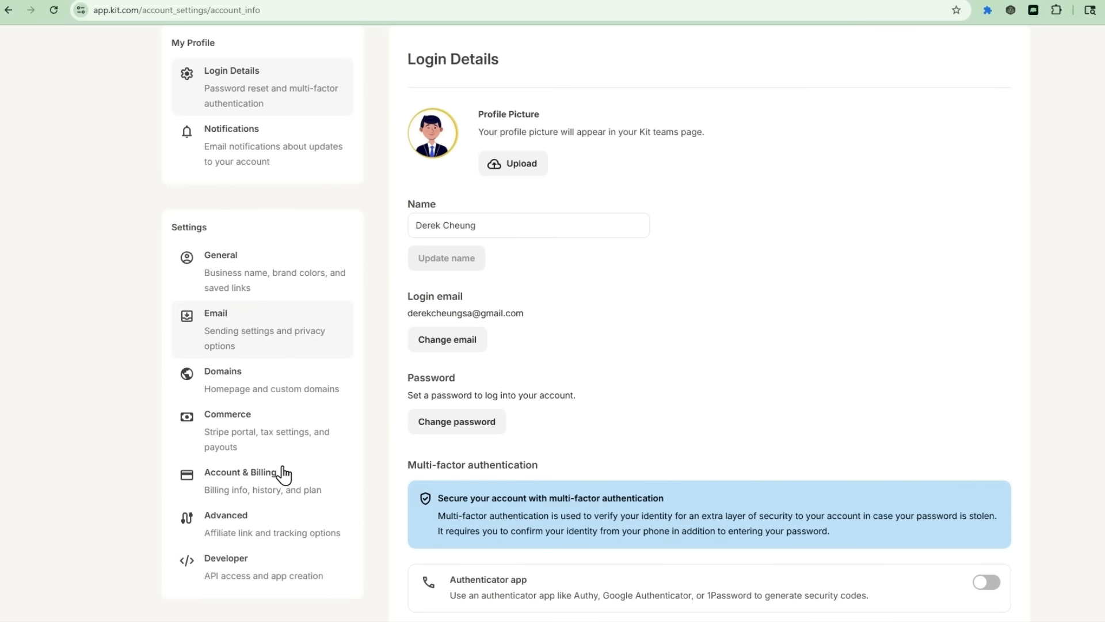
left_click(275, 458)
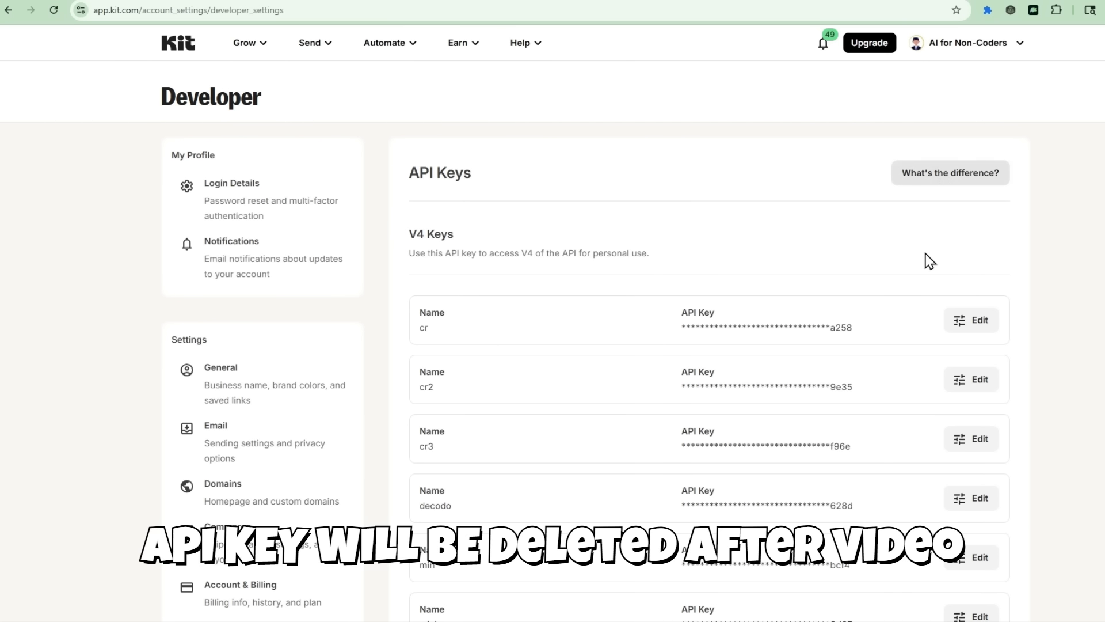
scroll(823, 348, "down", 3)
left_click(720, 540)
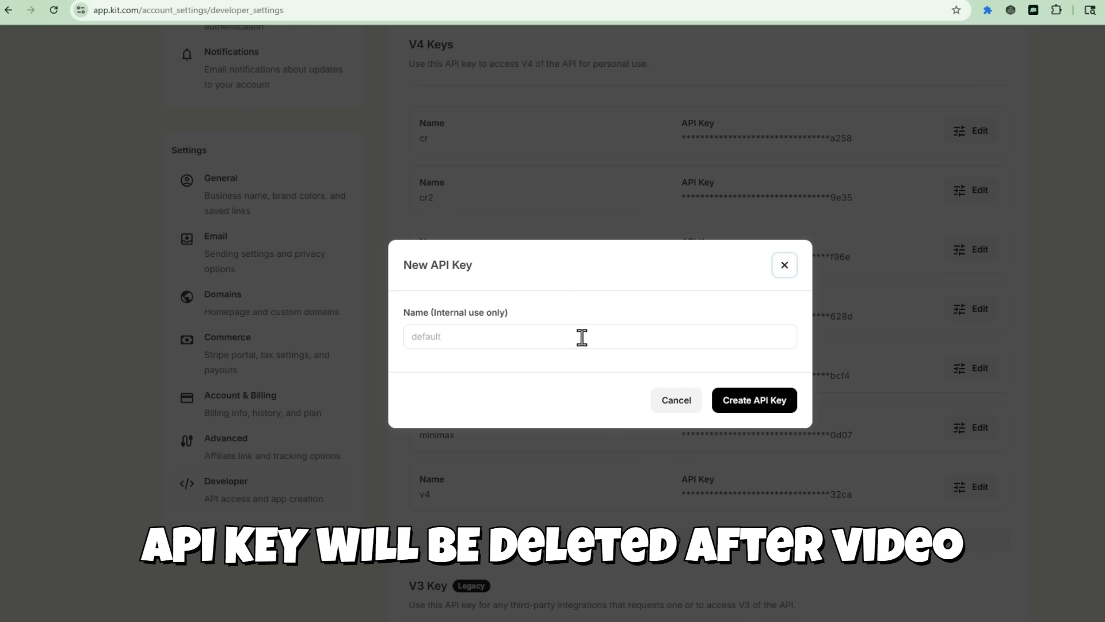
type("kit")
left_click(770, 399)
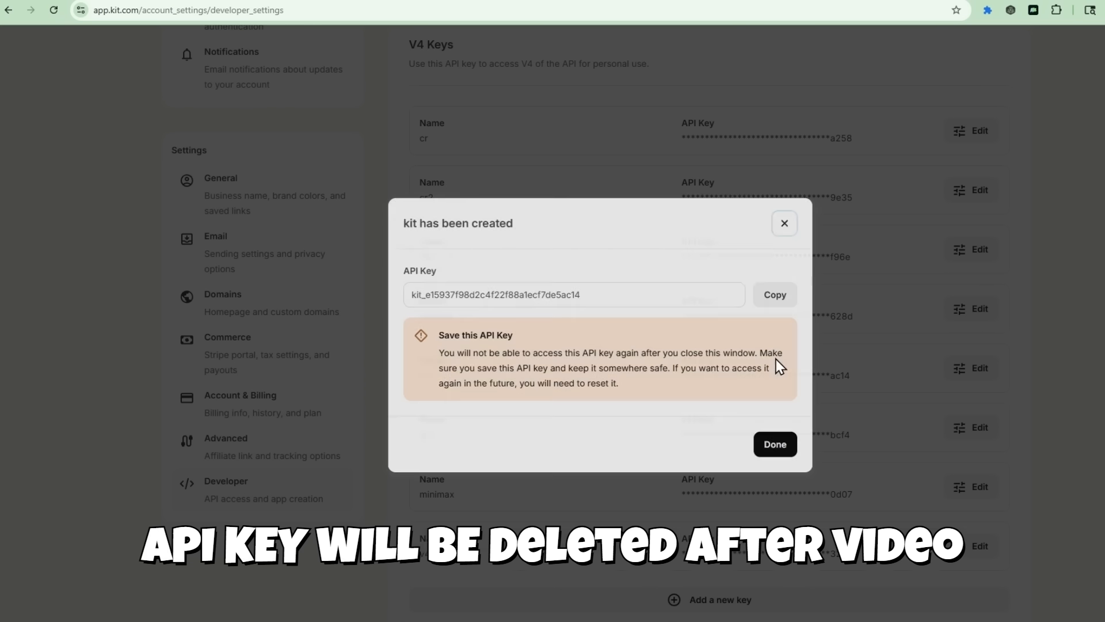
left_click(777, 296)
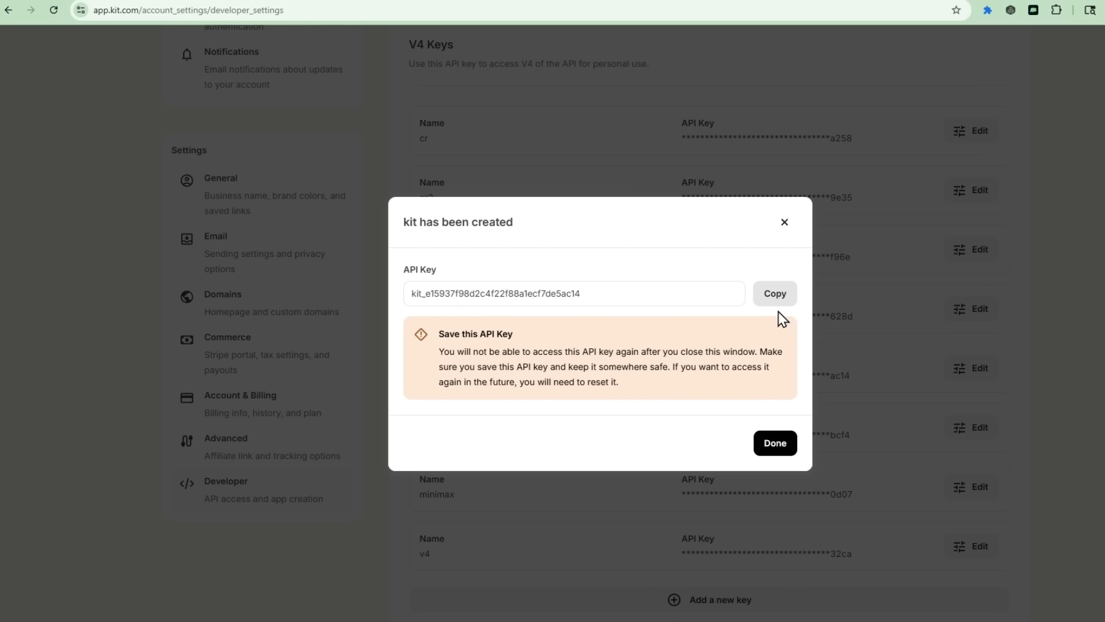
left_click(684, 298)
left_click(782, 443)
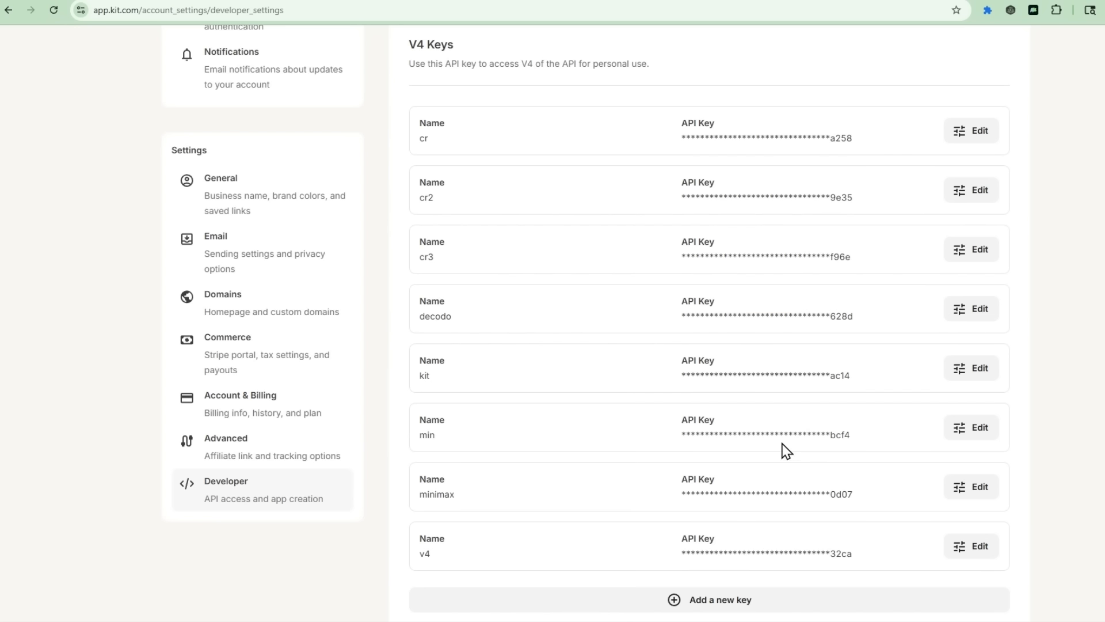
left_click(927, 1)
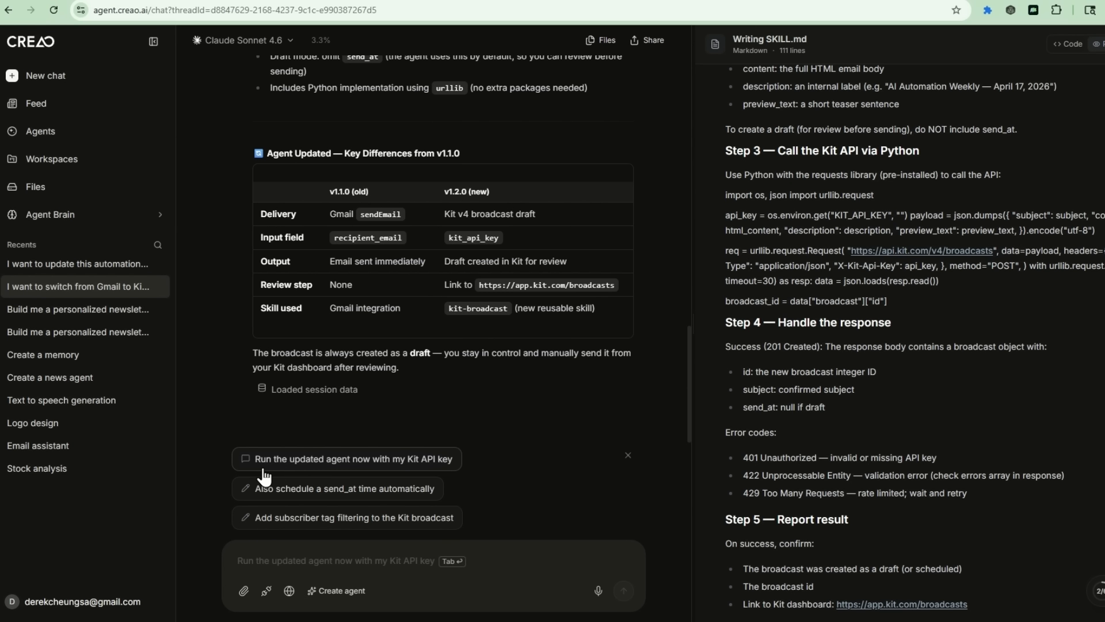
Step: Send 'Run the updated agent now with my Kit API key' with the pasted Kit key
left_click(417, 461)
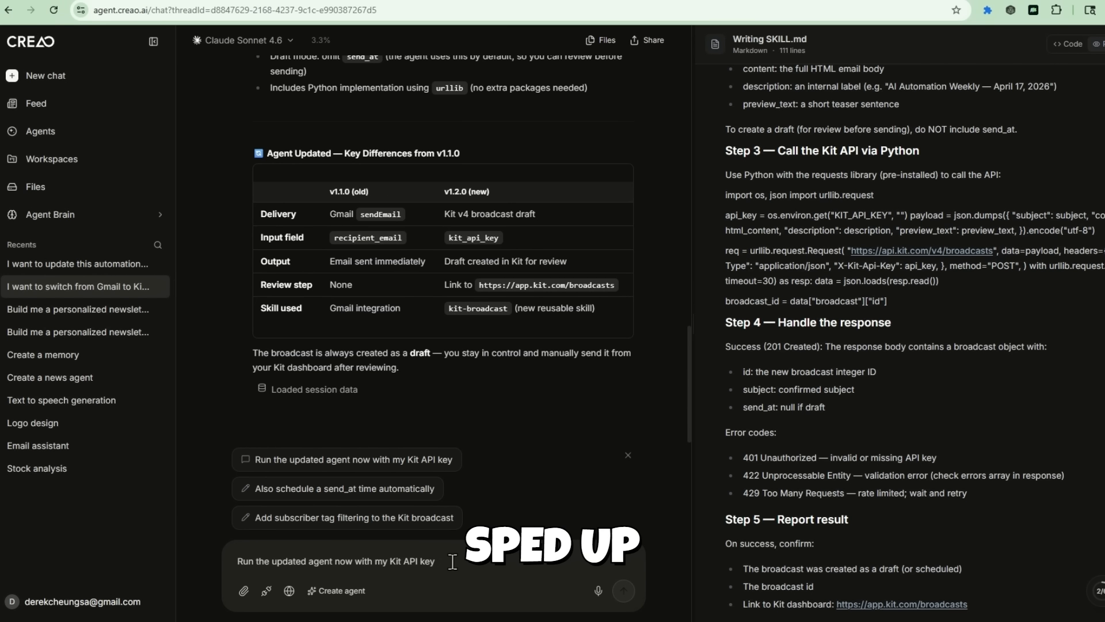
key("ctrl+v")
key("Return")
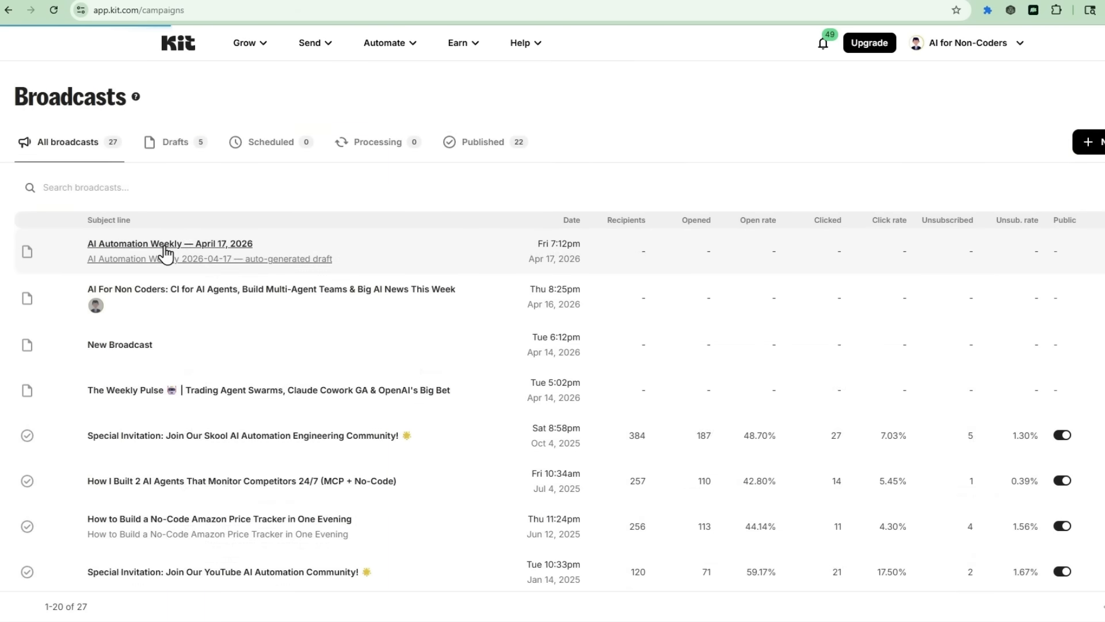
Step: Open the 'AI Automation Weekly — April 17, 2026' draft in Kit and scroll through its stories and videos
left_click(164, 252)
scroll(395, 338, "down", 10)
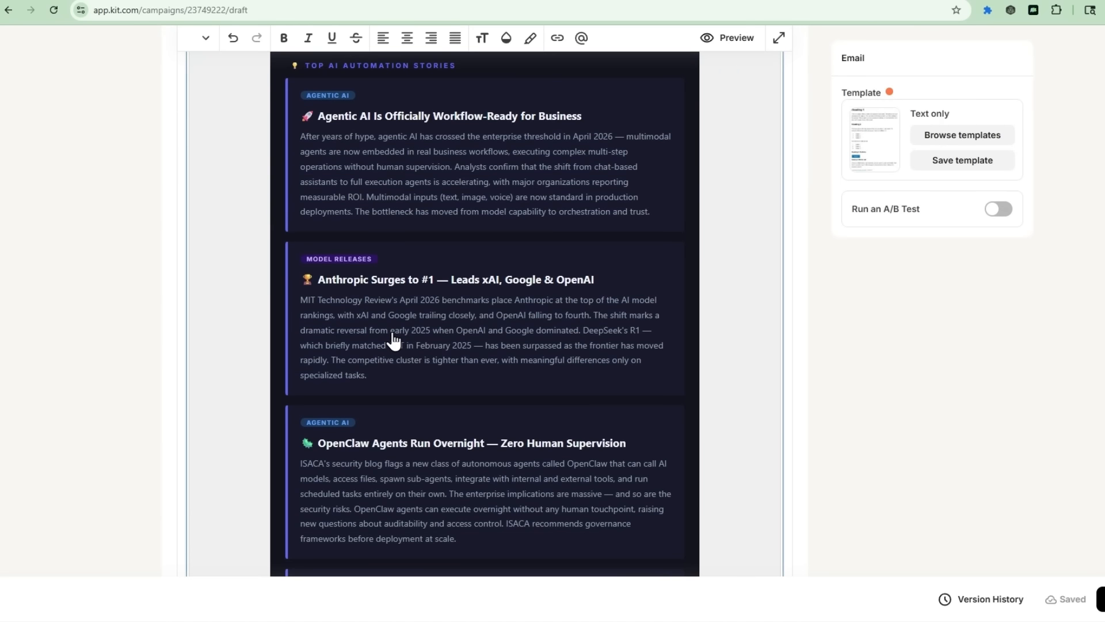
scroll(395, 339, "down", 12)
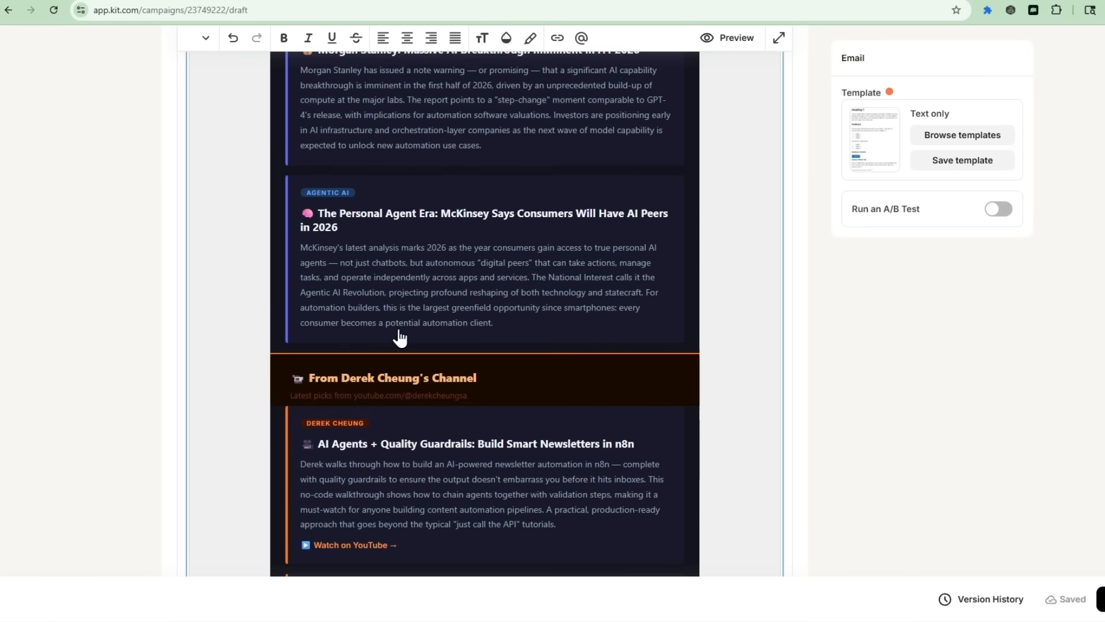
scroll(400, 335, "down", 7)
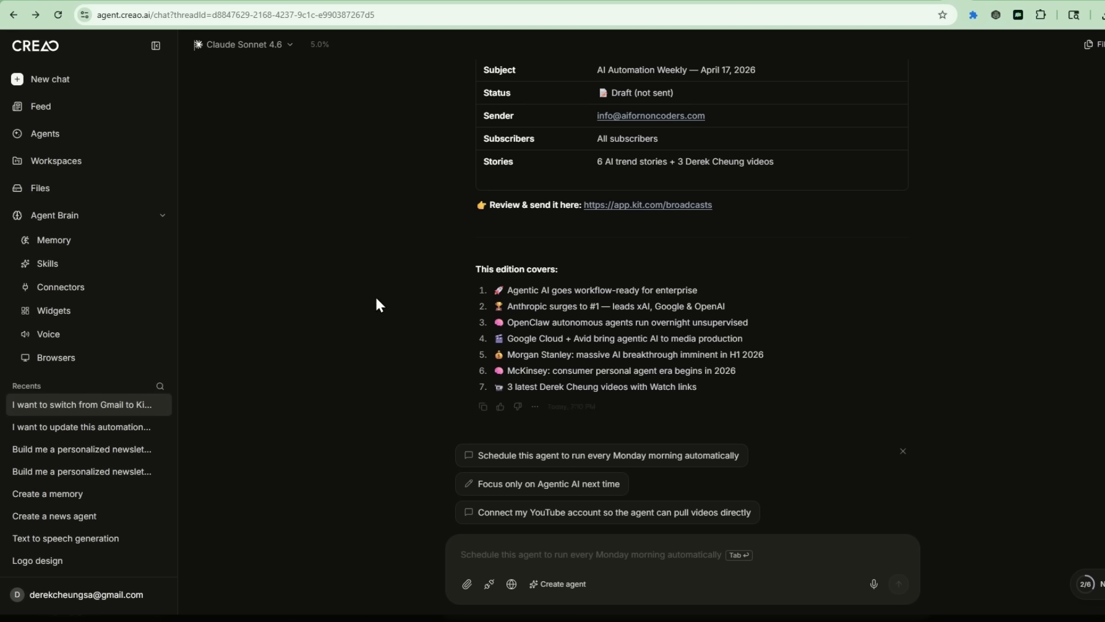
Step: Read the kit-broadcast skill's SKILL.md under Agent Brain > Skills, then go to the Agents list
left_click(68, 273)
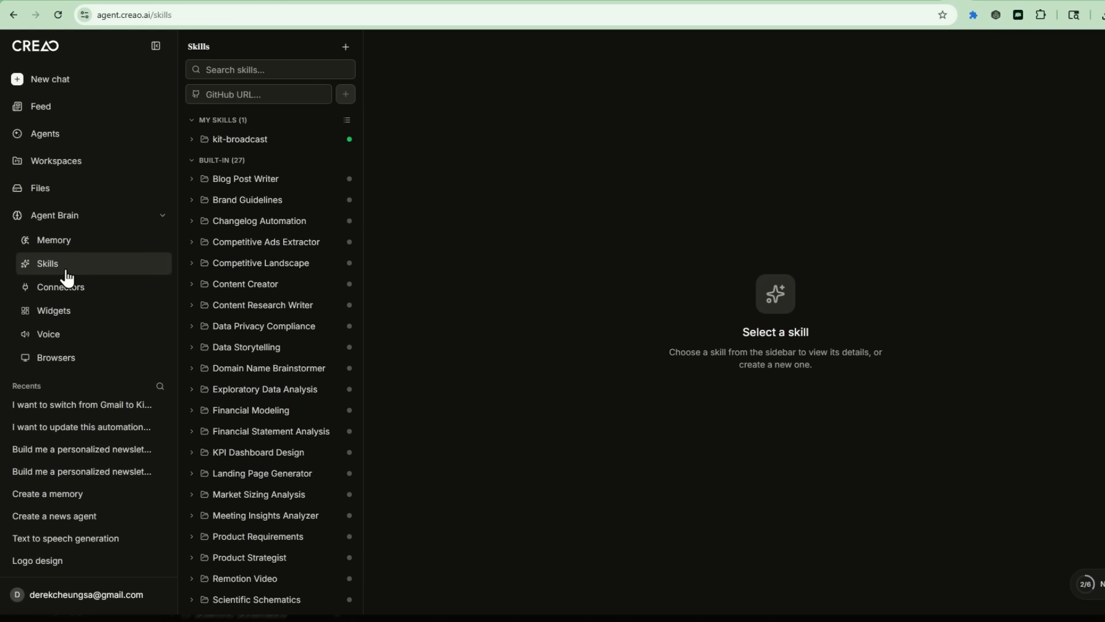
left_click(229, 139)
scroll(485, 264, "down", 8)
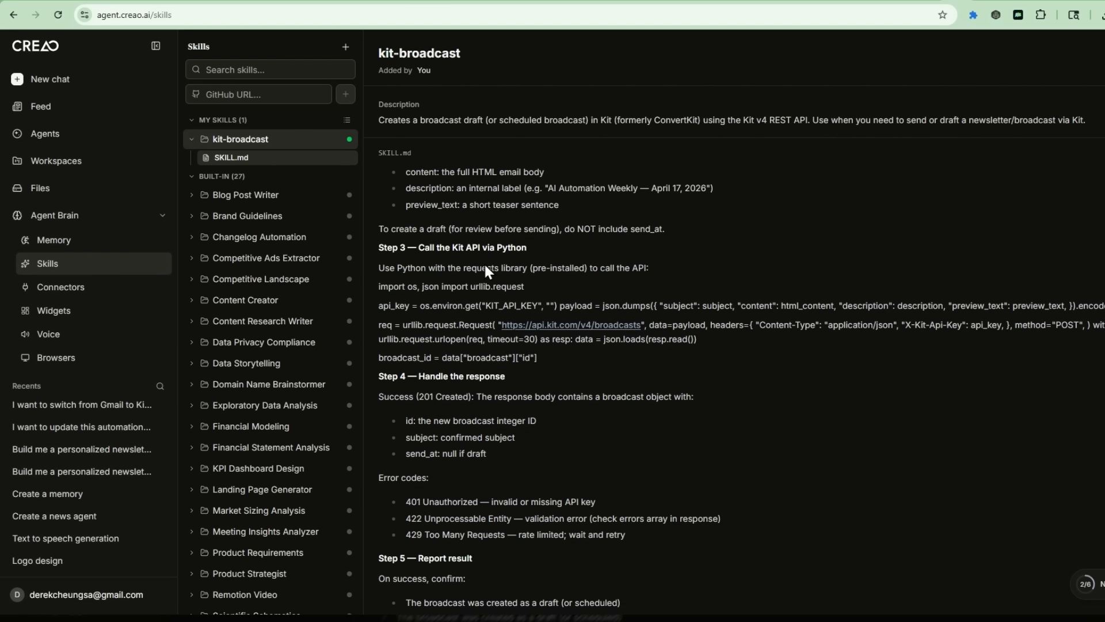
scroll(484, 262, "down", 3)
scroll(469, 295, "up", 10)
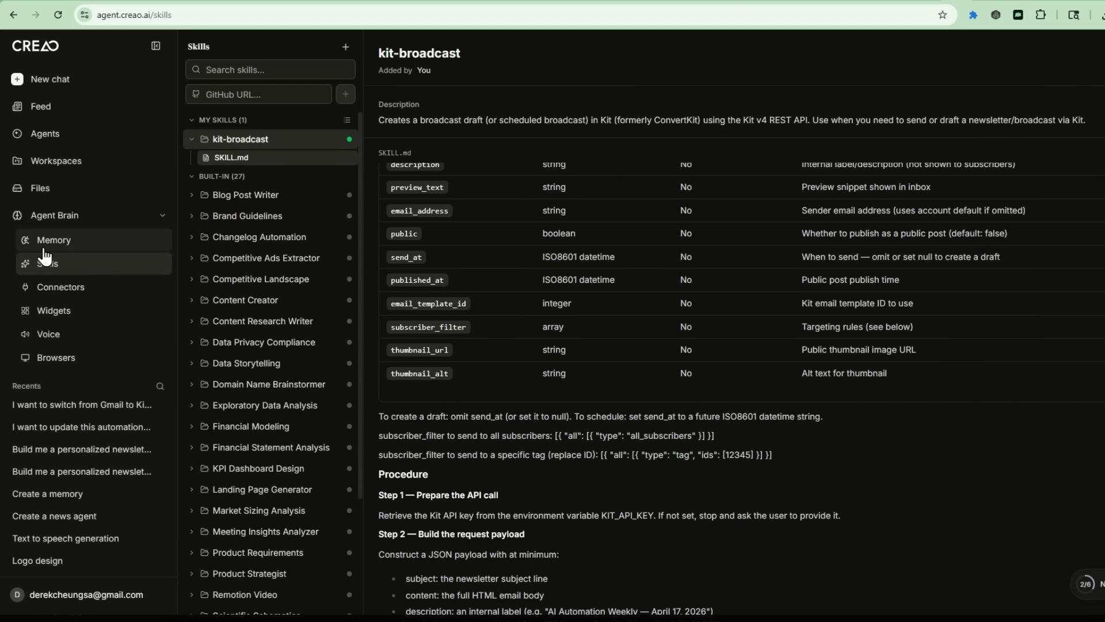
left_click(81, 144)
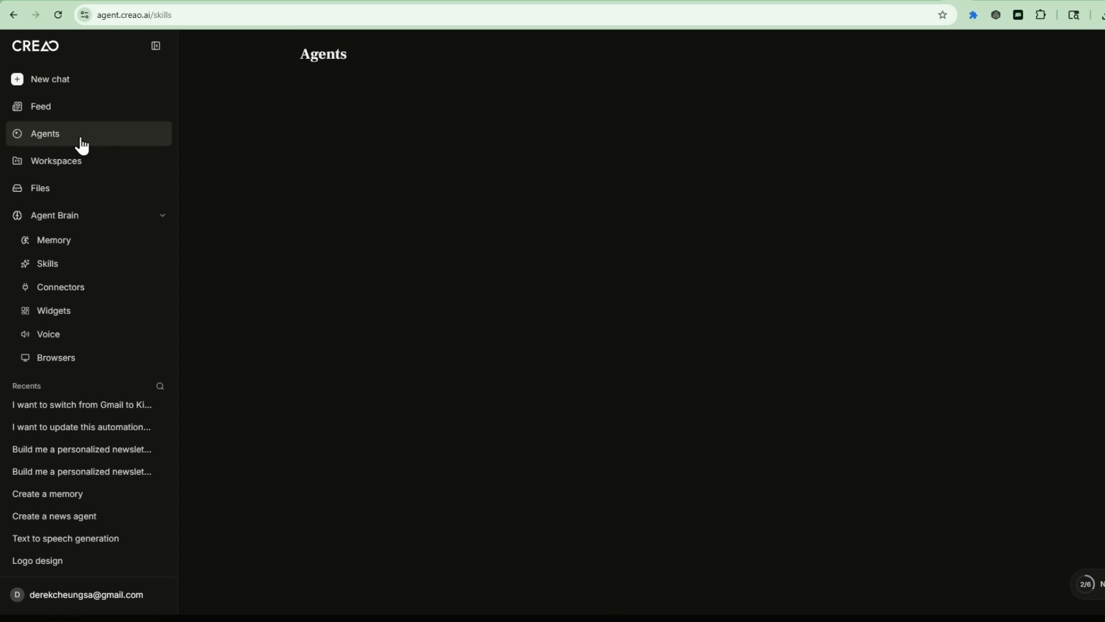